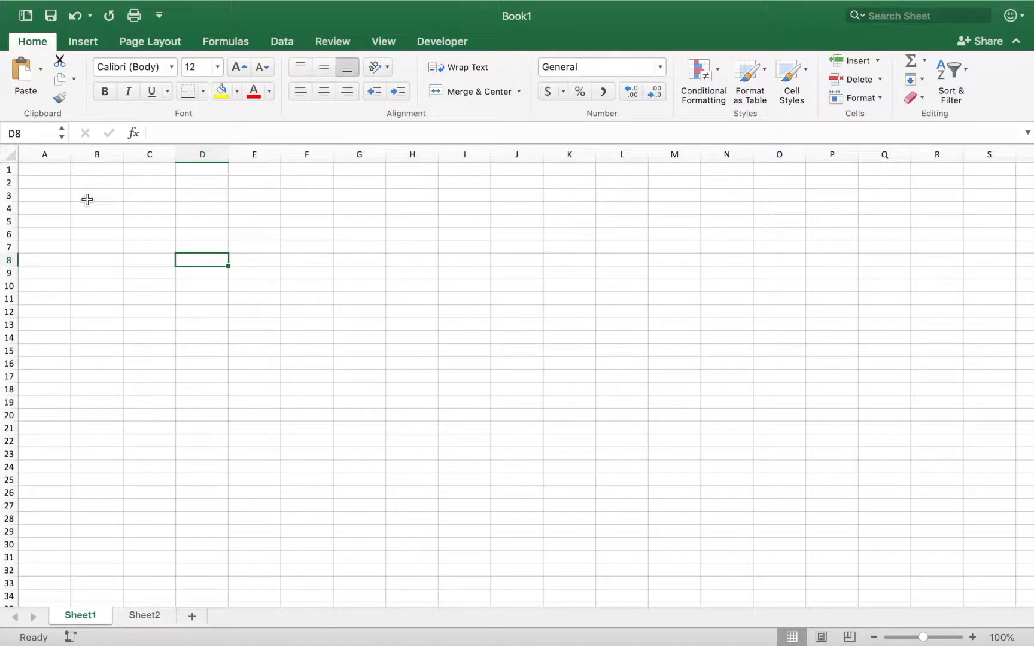
Enter the column headers Number, Multiplier and Result in cells A1 to C1.
click(44, 171)
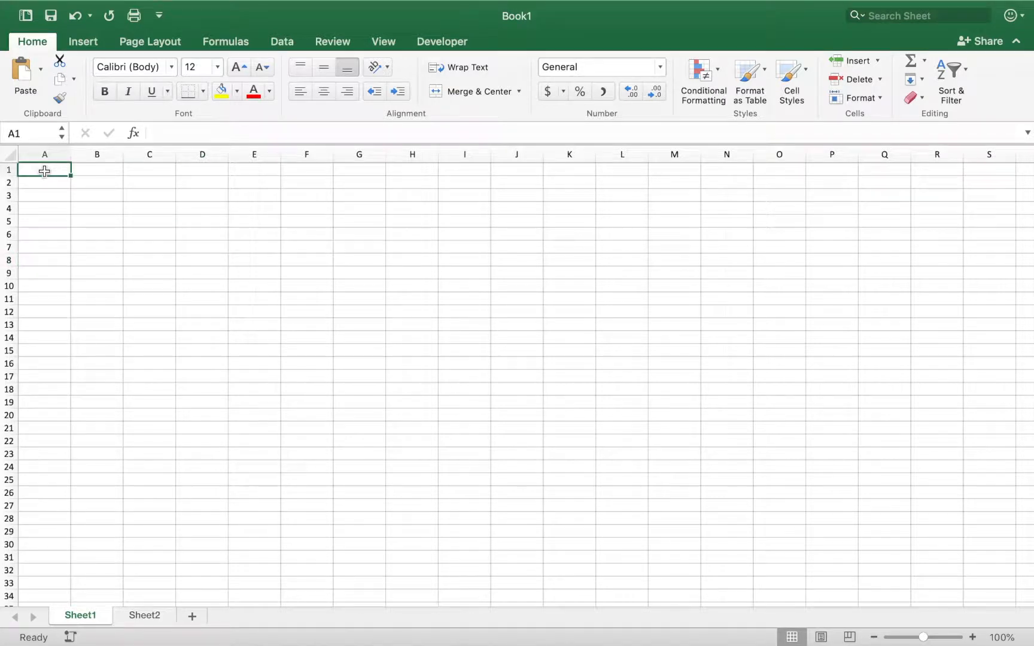
text(Number)
key(Tab)
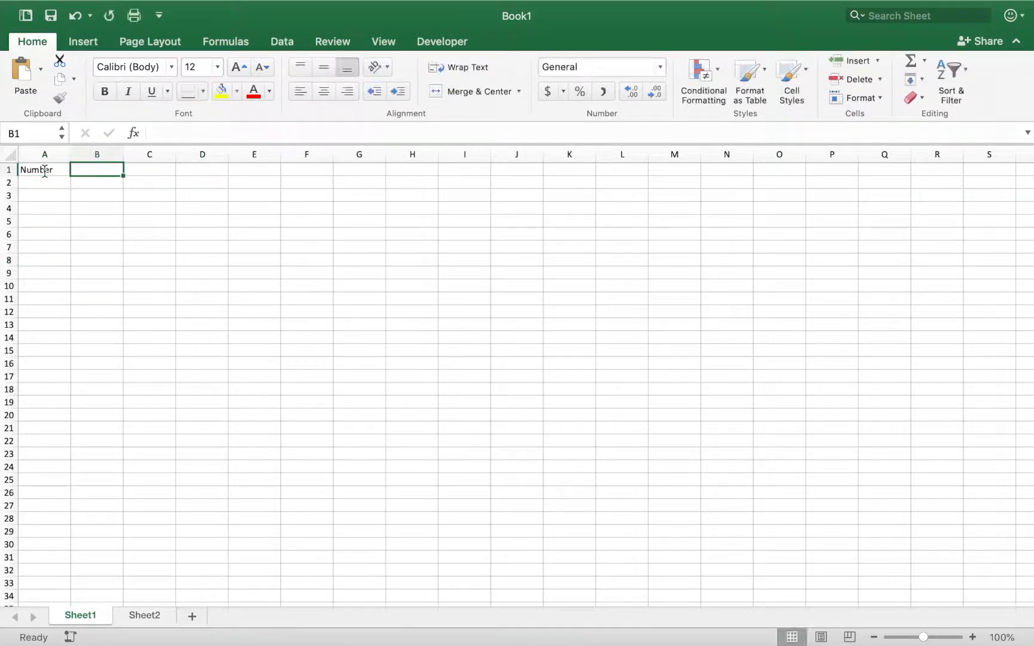
text(Multi)
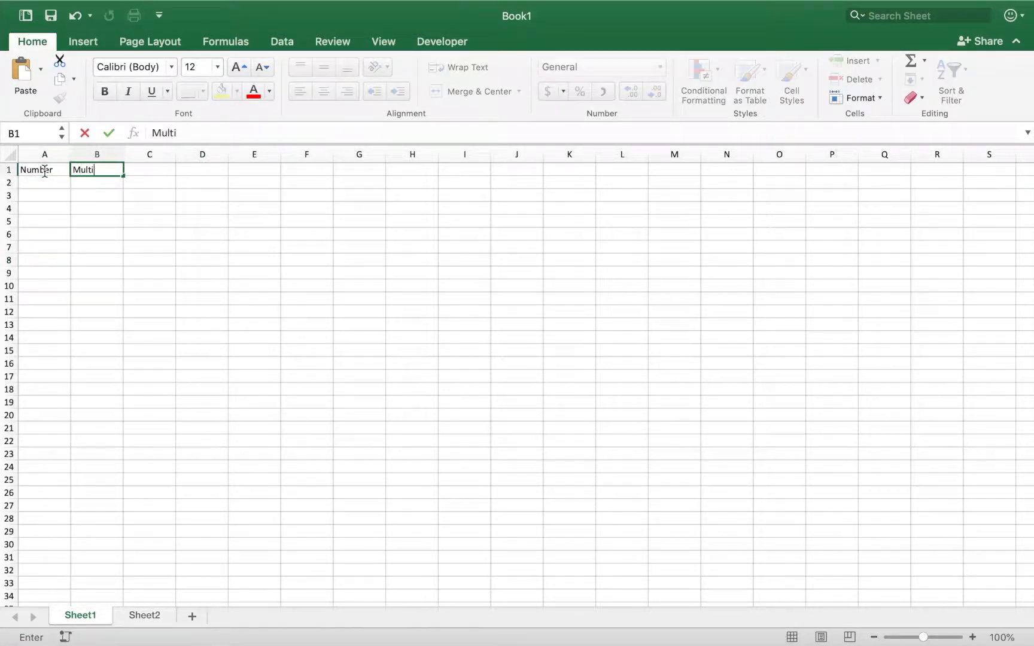
text(plier)
key(Tab)
text(Result)
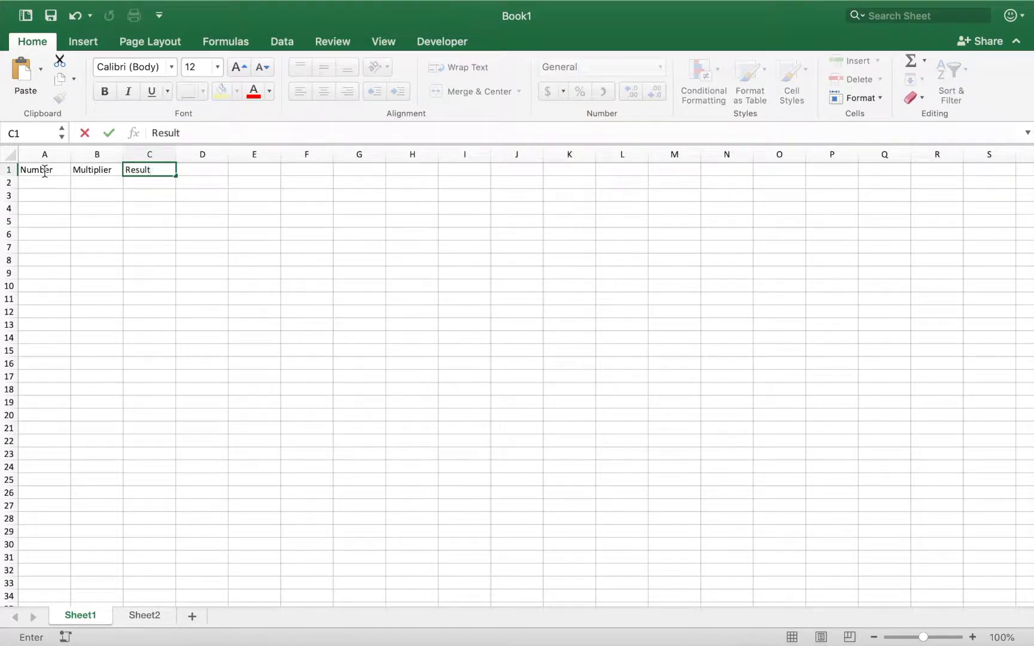
Fill row 2 with 19 under Number, 1 under Multiplier, and the formula =A2*B2 under Result.
click(44, 182)
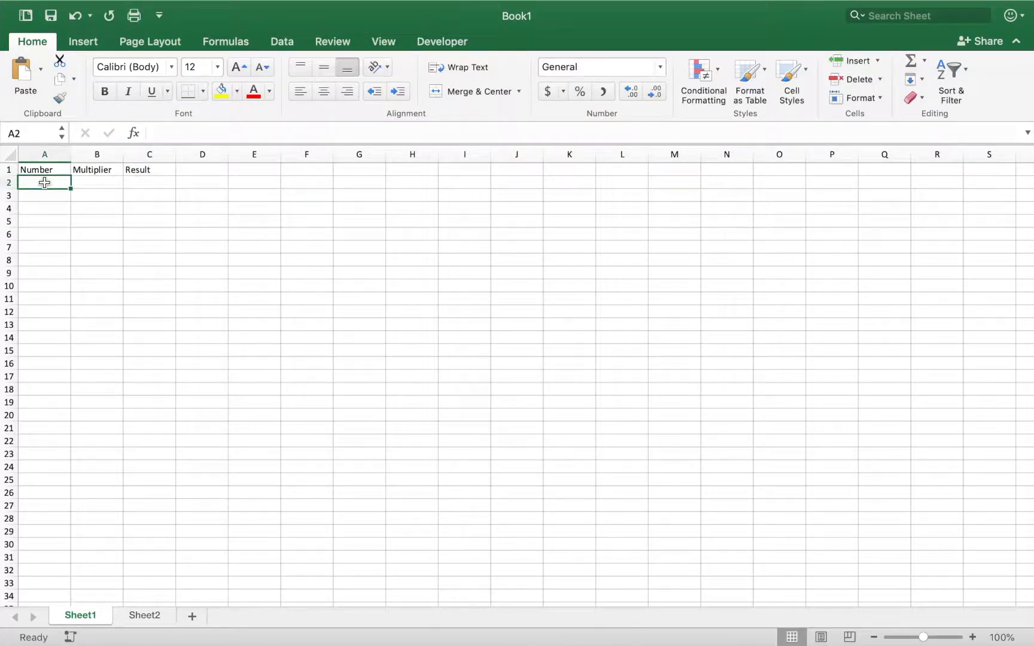
text(19)
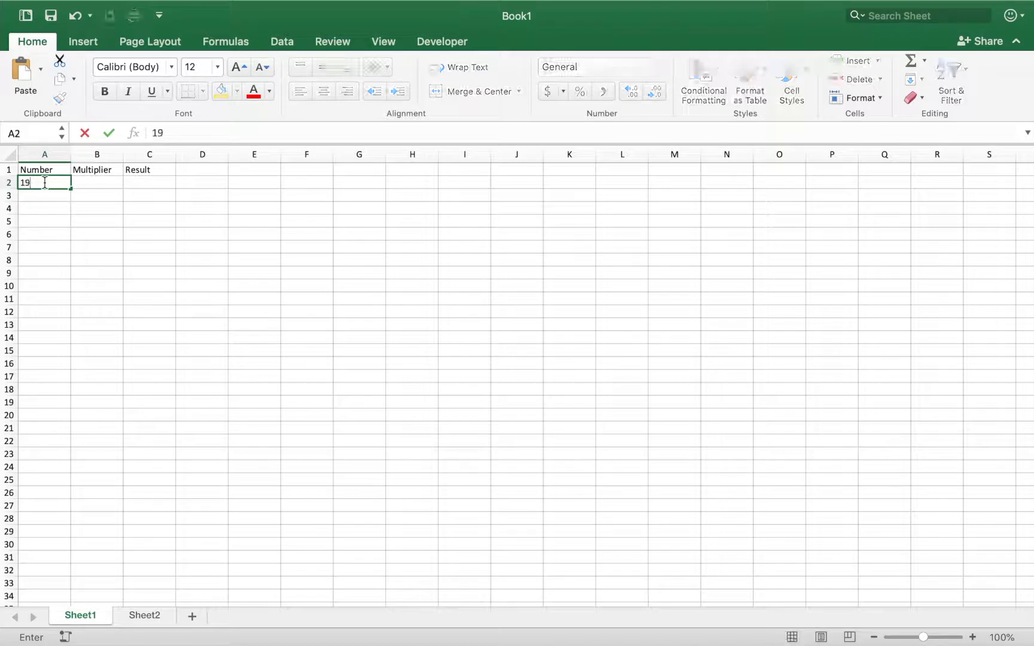
key(Tab)
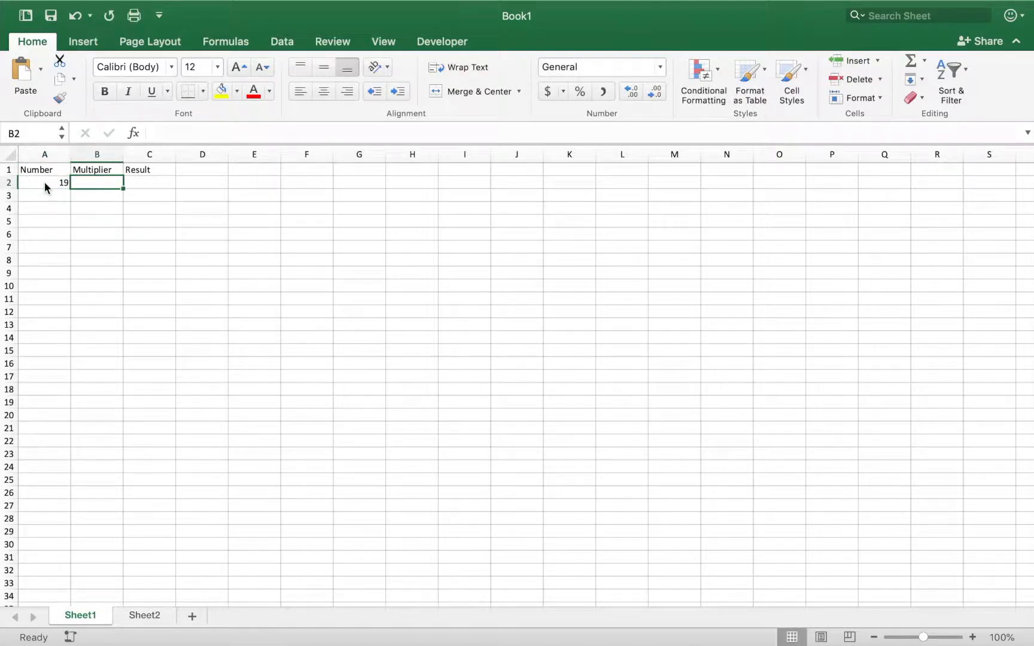
text(1)
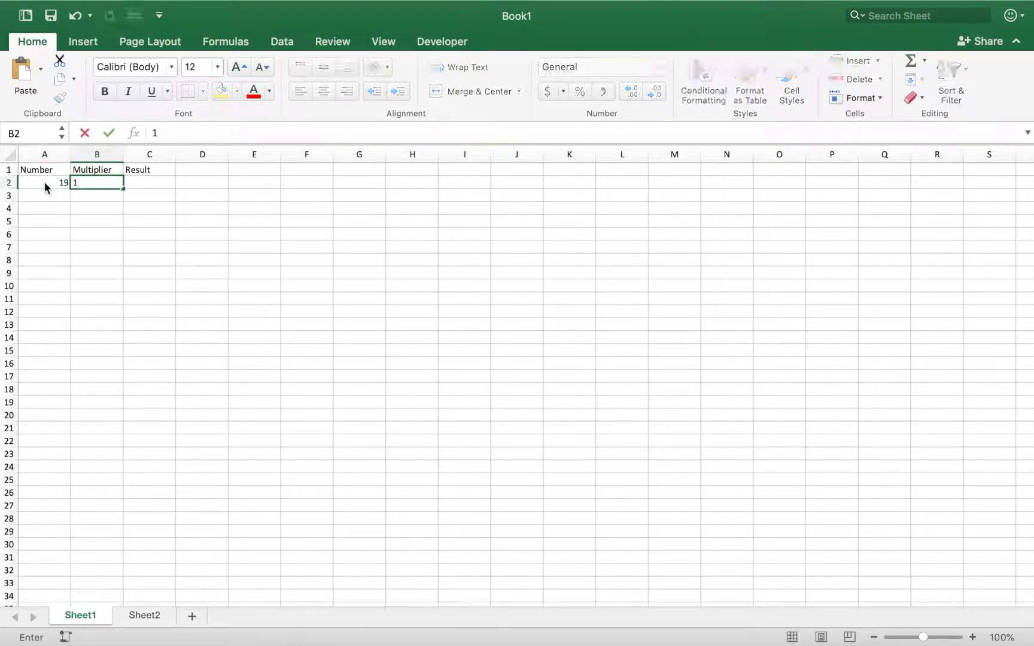
key(Tab)
text(=)
click(44, 182)
text(*)
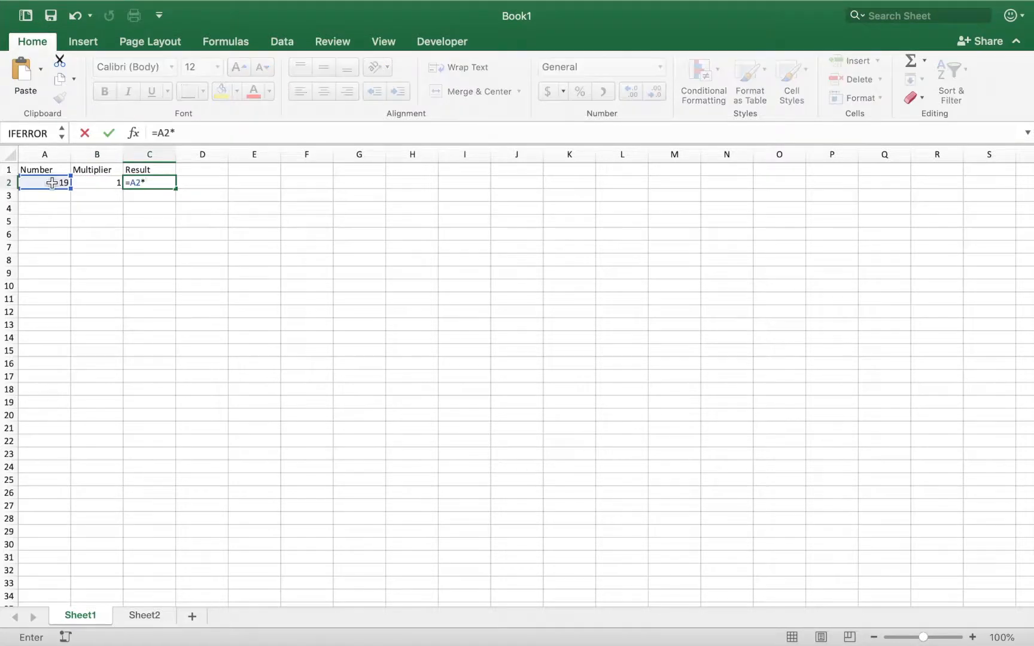
click(94, 182)
key(Return)
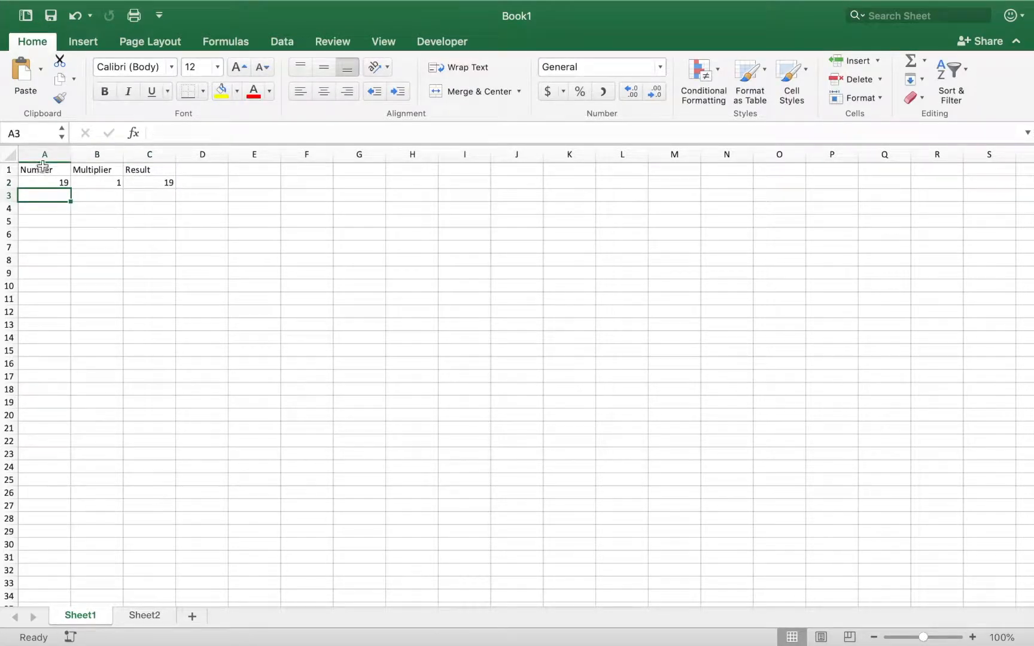
Format the range A1:C2 as a table with headers, using the light blue banded style from the Light group.
drag(39, 169, 169, 182)
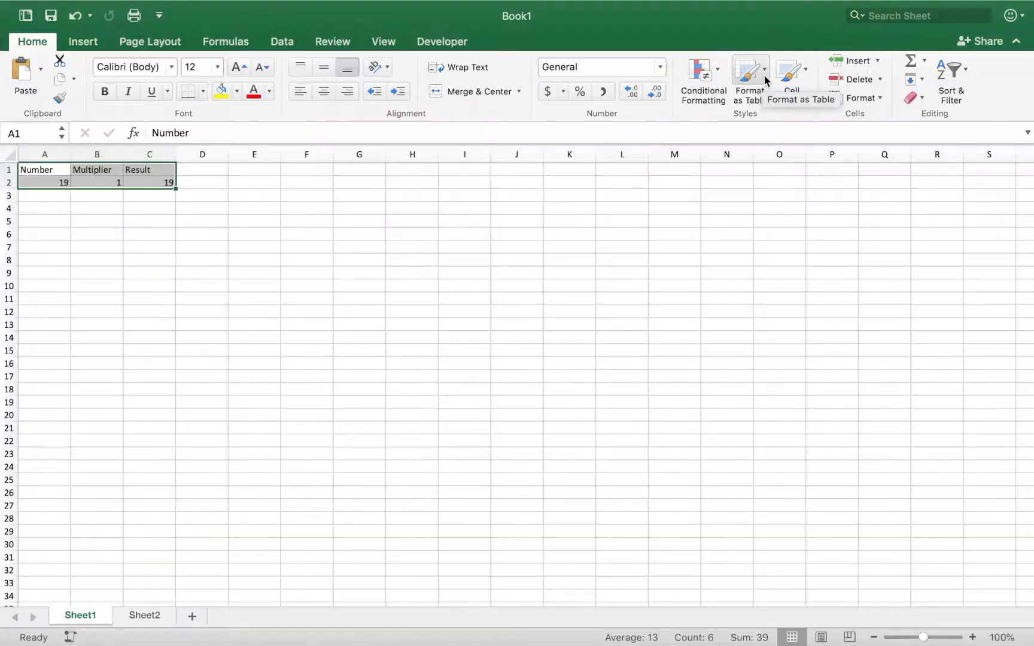
click(640, 76)
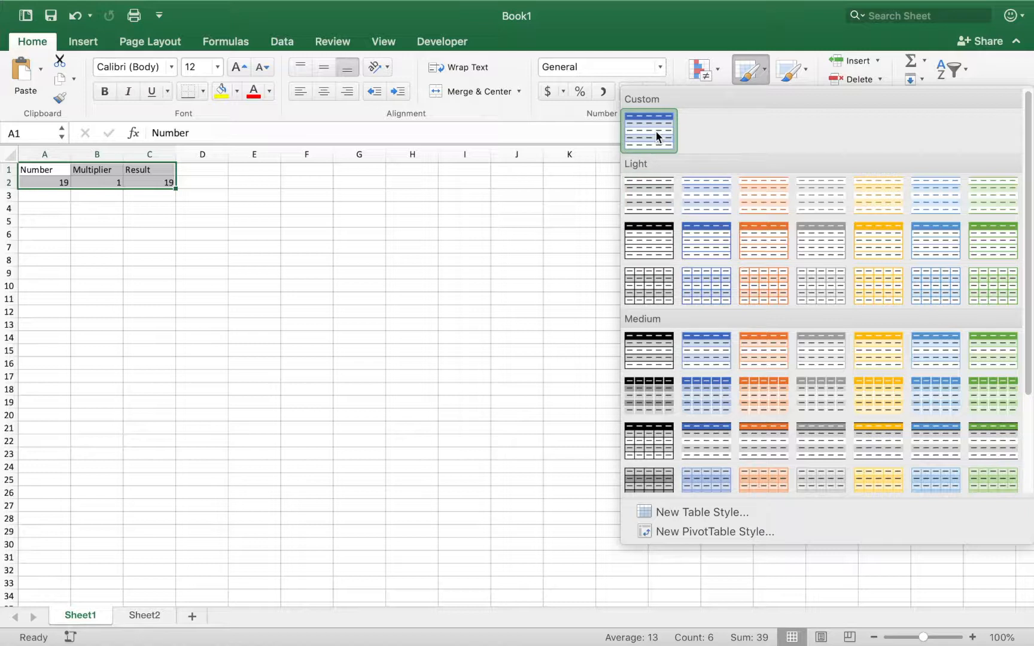
click(716, 198)
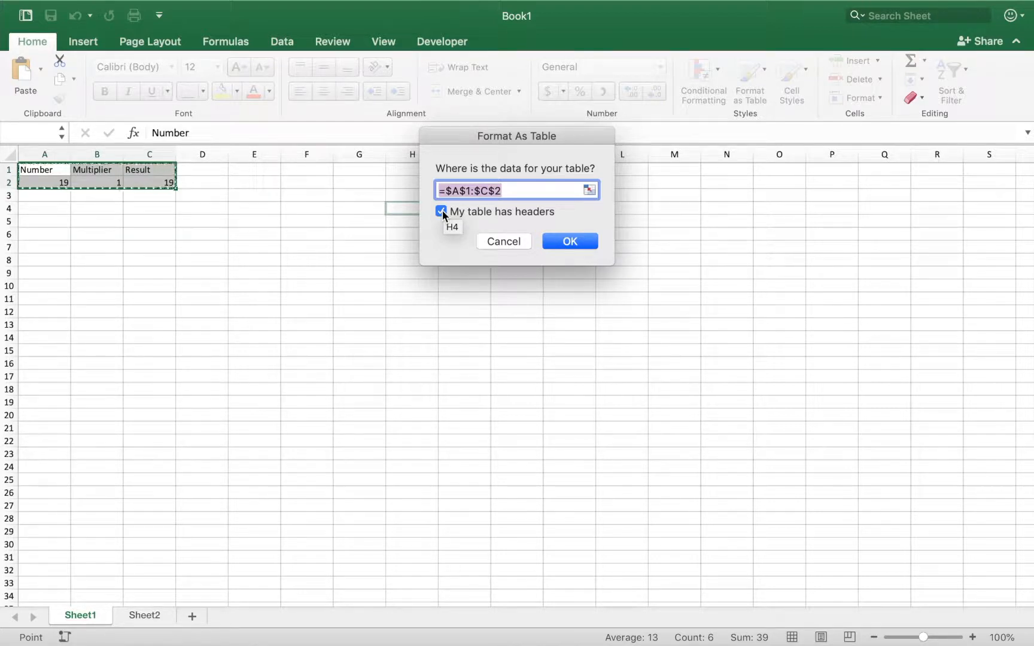
click(570, 241)
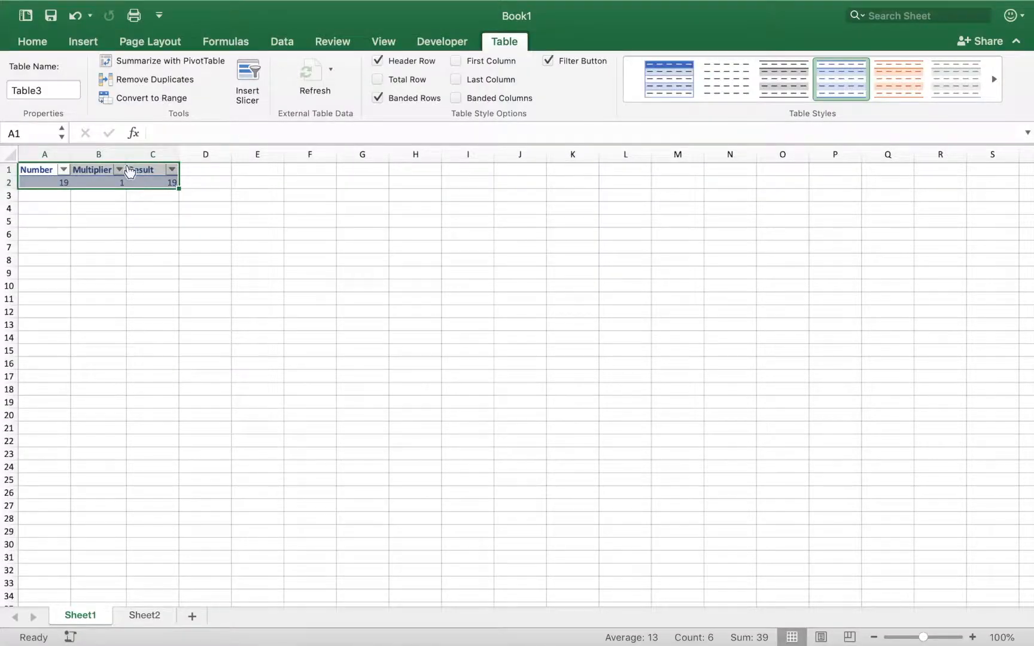
Rename the table to MultipleOf19.
click(54, 90)
drag(54, 89, 2, 88)
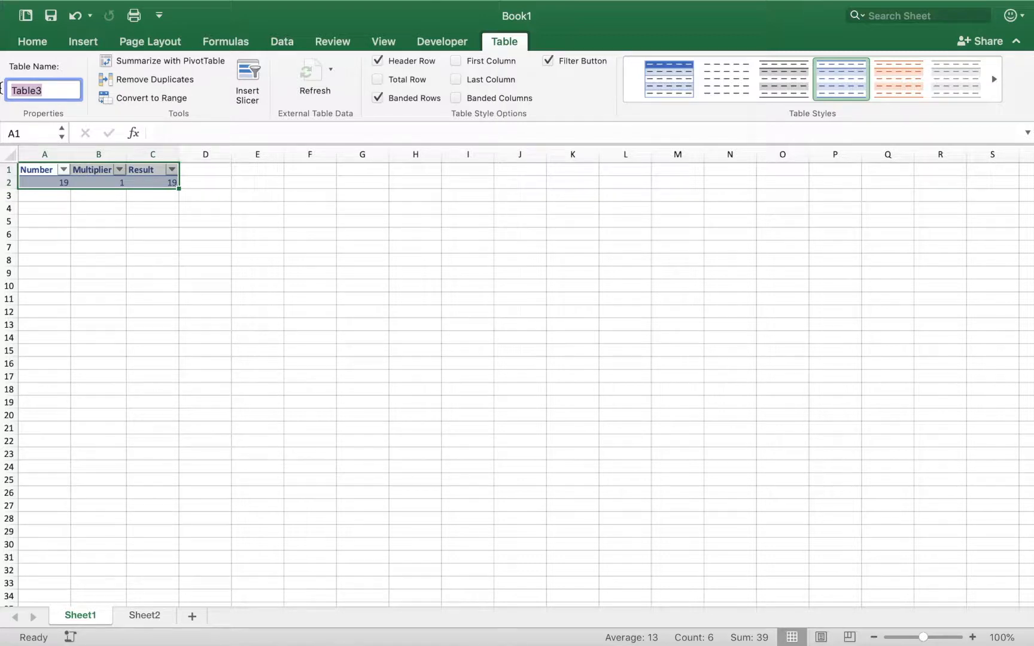
text(MultipleOf19)
key(Return)
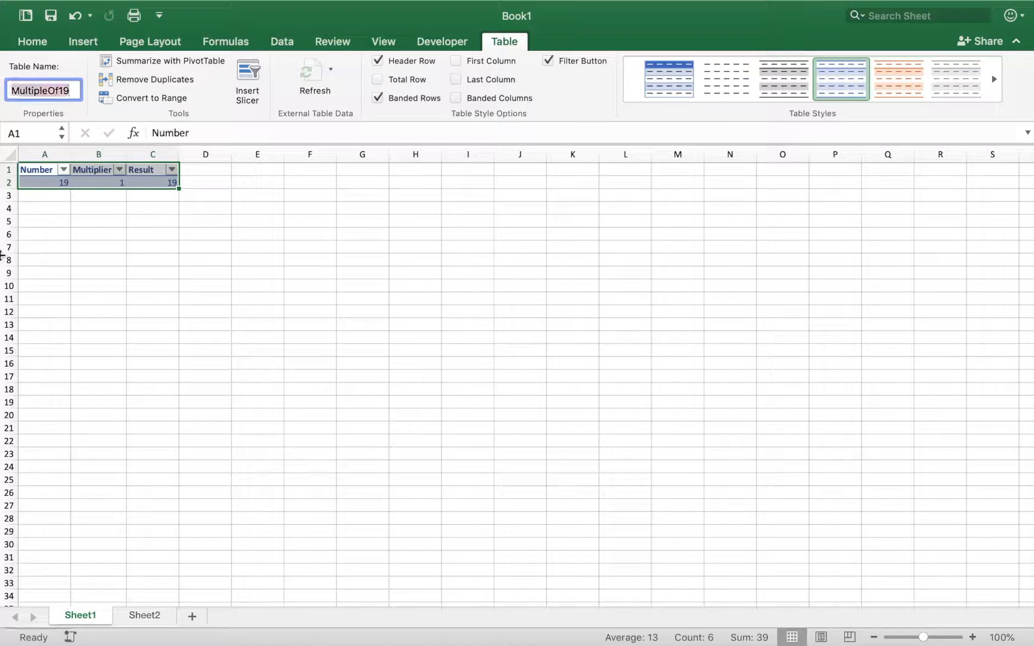
click(97, 258)
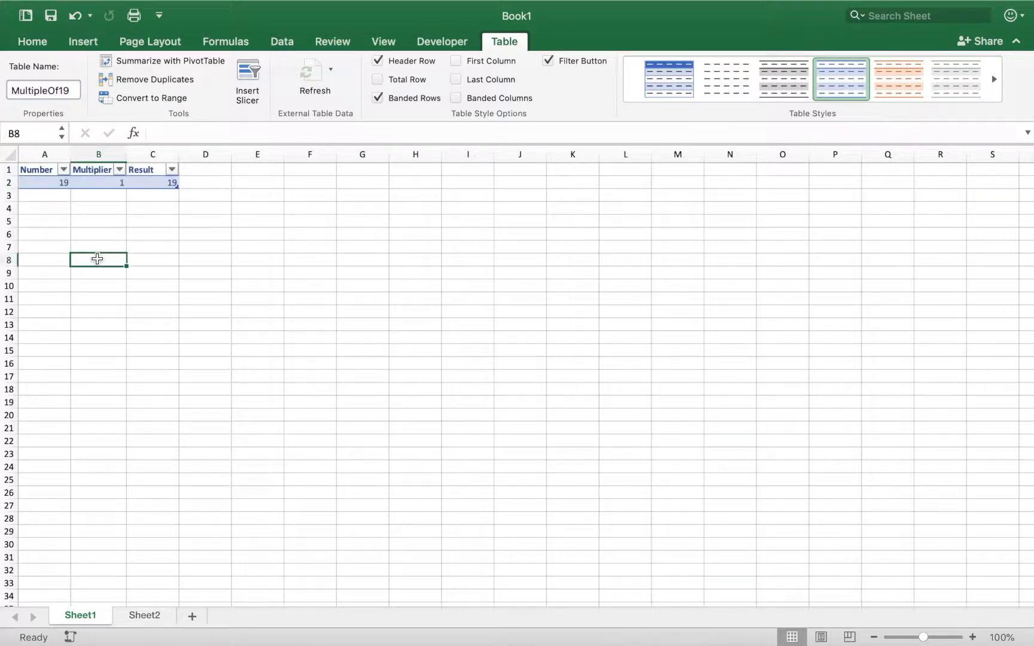
Append a new row by moving past the table's last Result cell, and undo the addition.
click(57, 180)
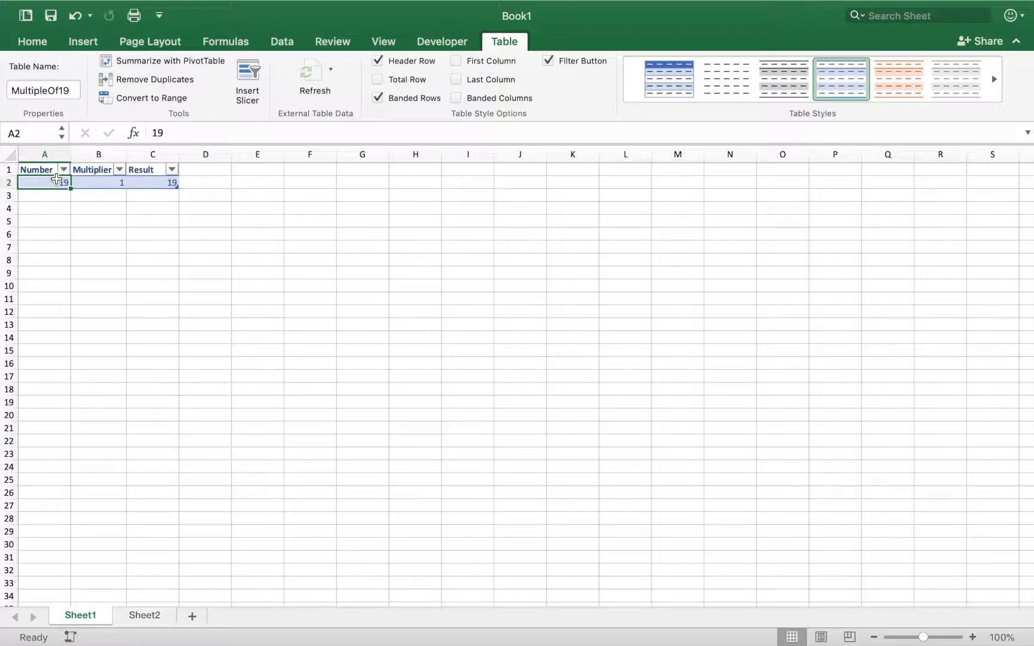
key(Tab)
key(Tab)
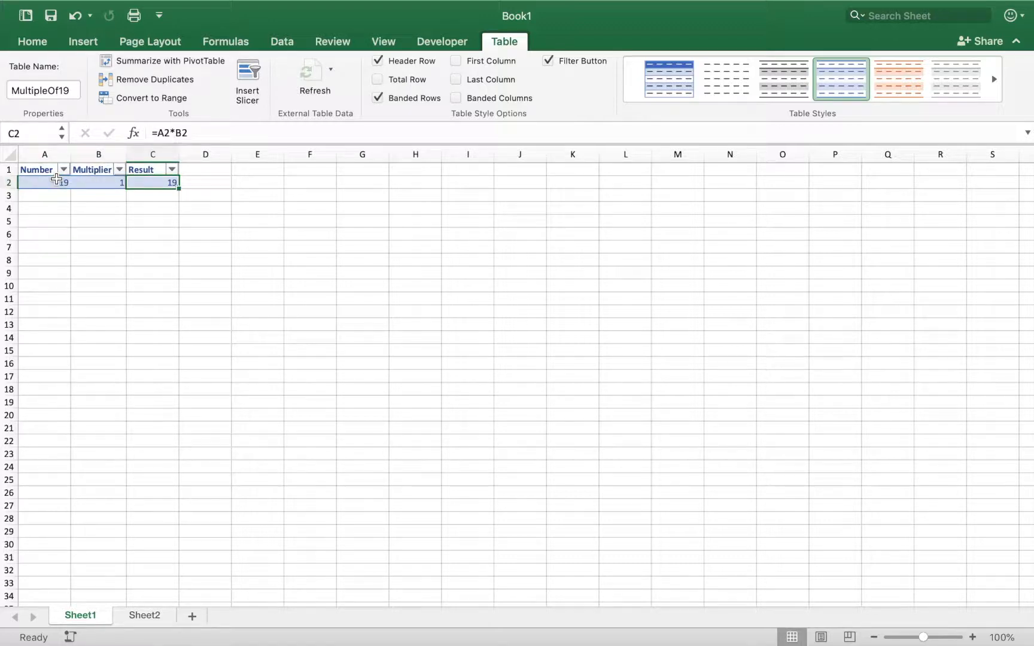
key(Tab)
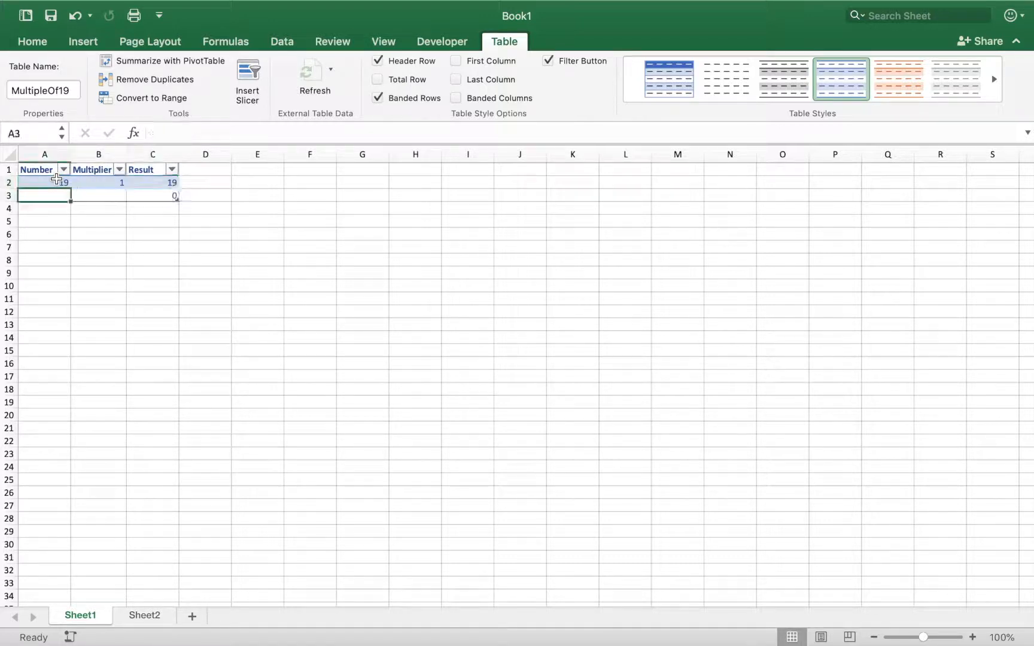
key(super+z)
Insert a table row below row 2 and enter 19 as its Number and 2 as its Multiplier.
right_click(96, 181)
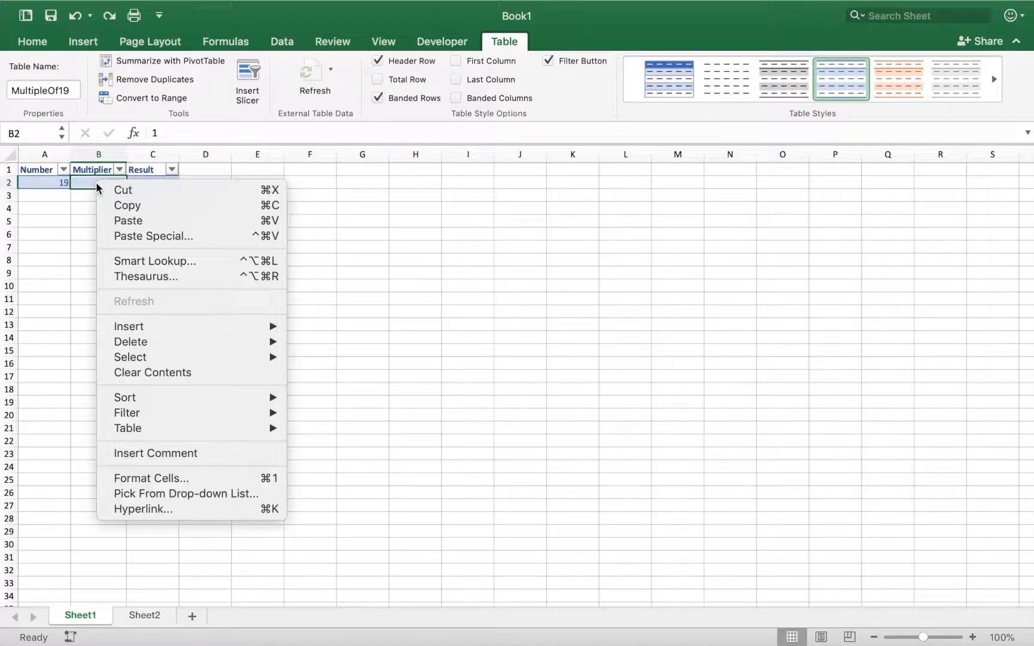
mouse_move(246, 326)
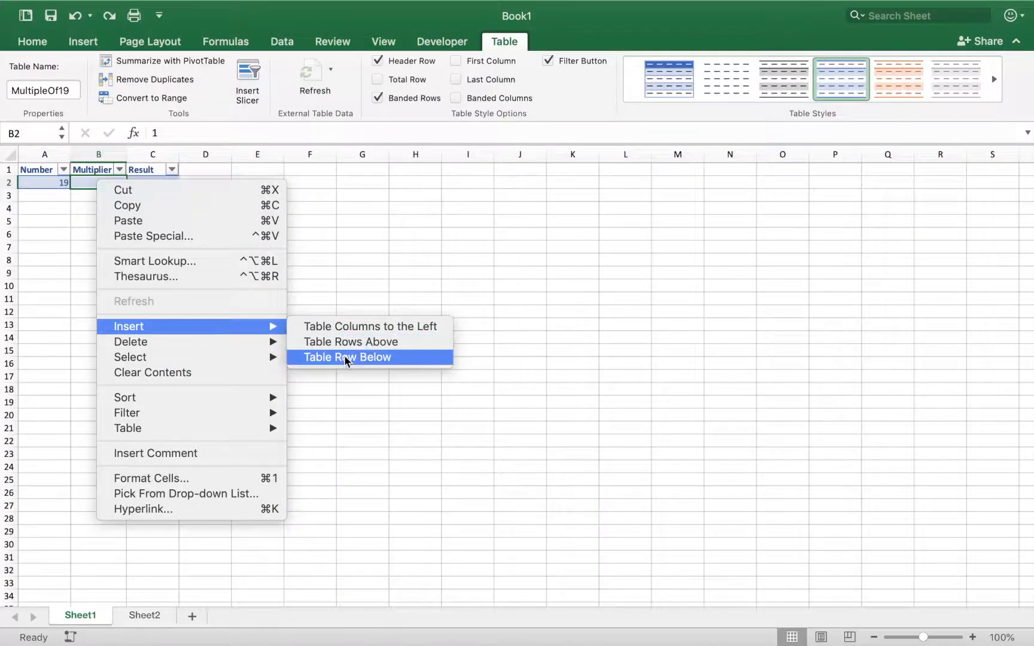
click(346, 358)
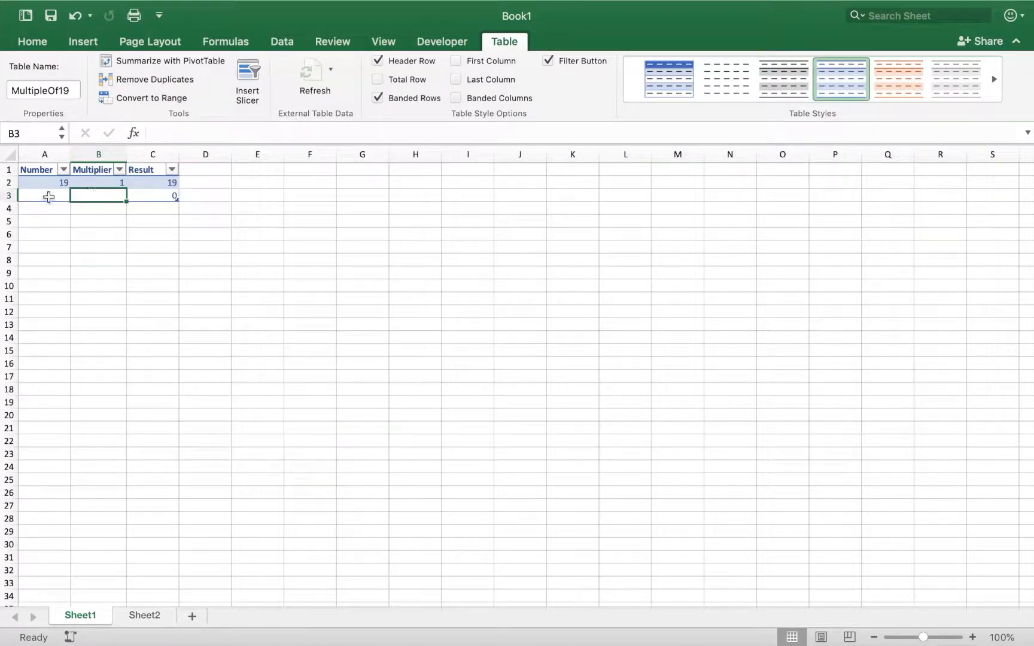
click(49, 197)
text(19)
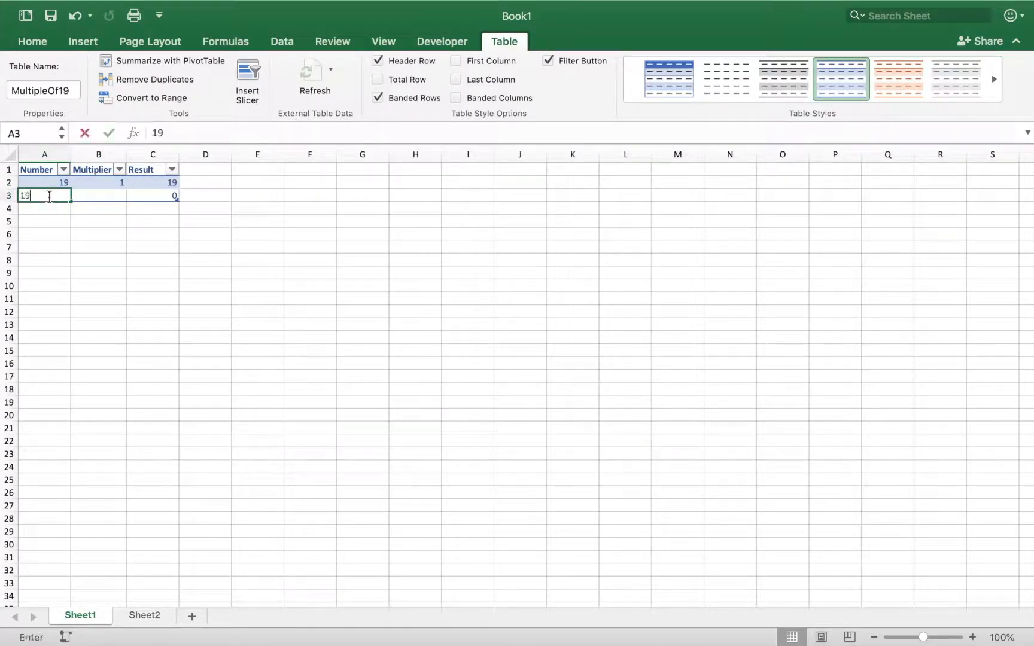
key(Tab)
text(2)
key(Tab)
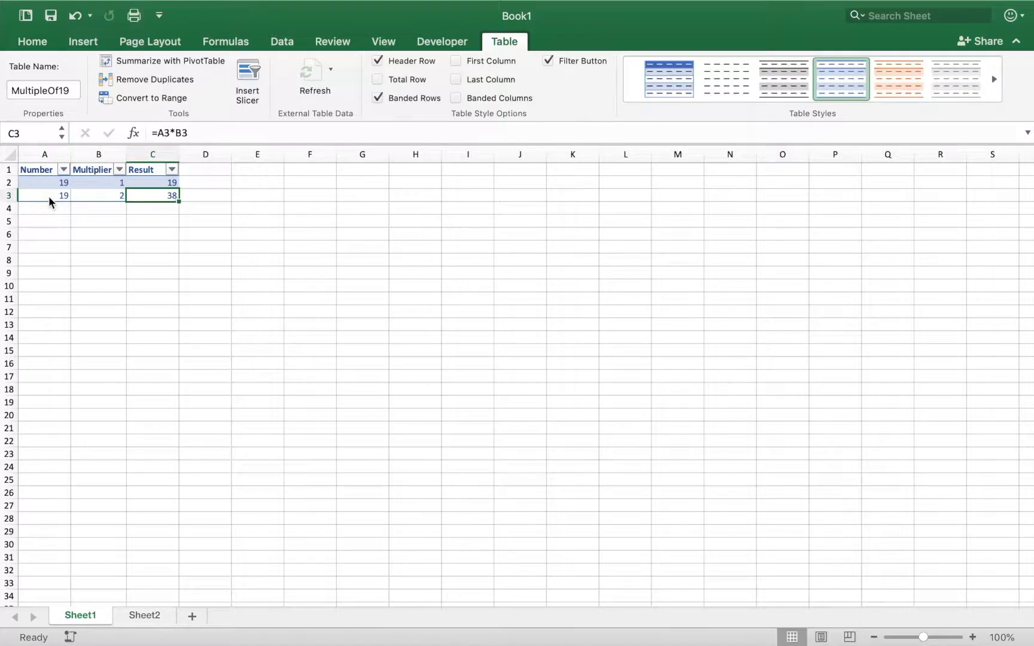
Append another table row in row 4 with Number 19 and Multiplier 3.
key(Tab)
text(19)
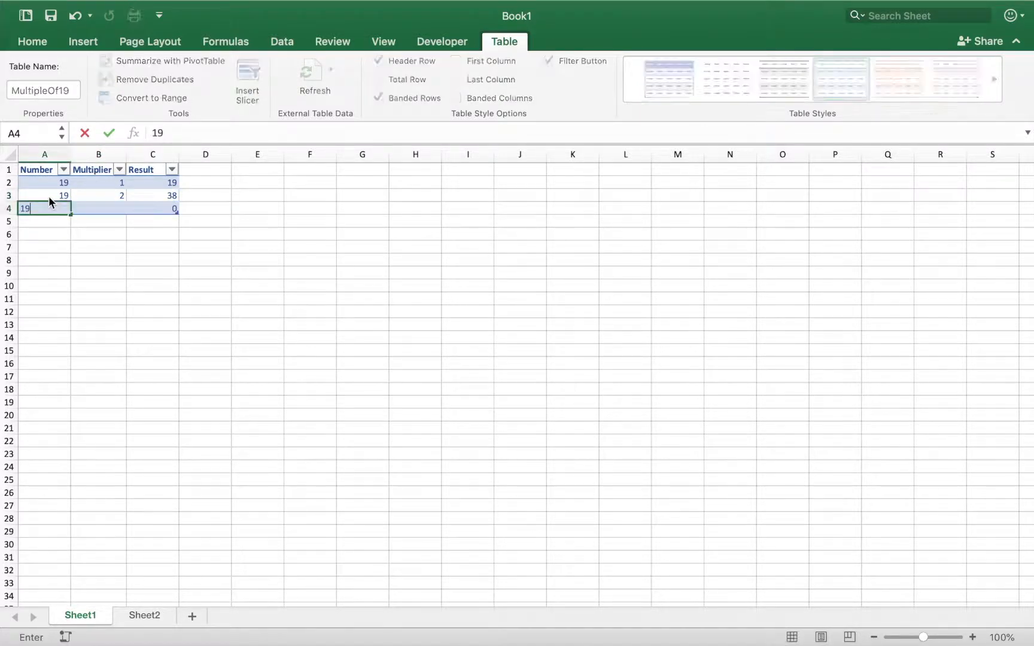
key(Tab)
text(3)
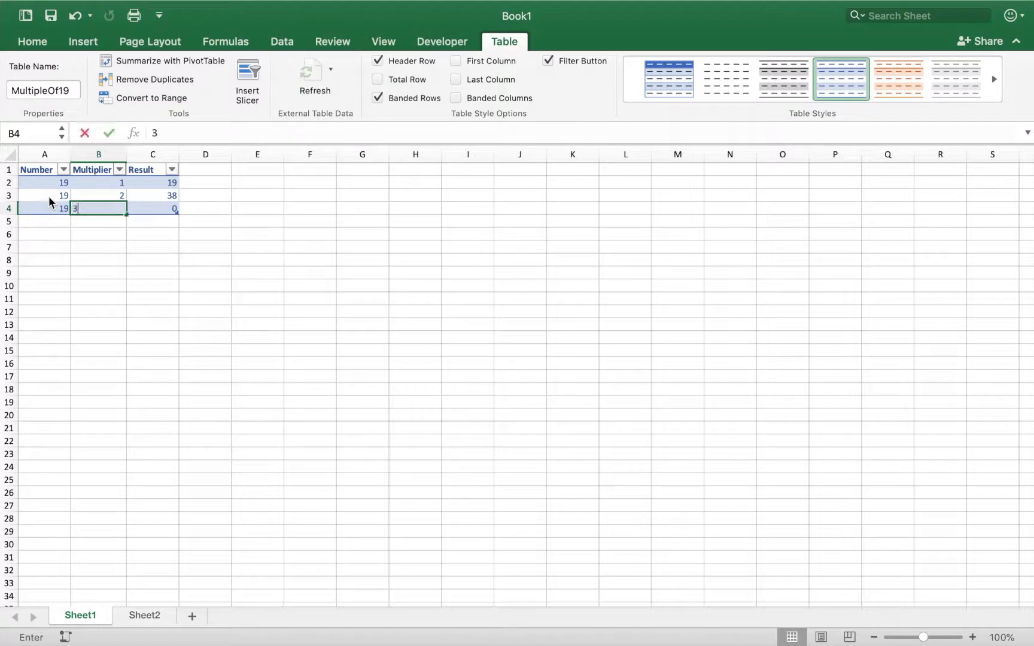
key(Tab)
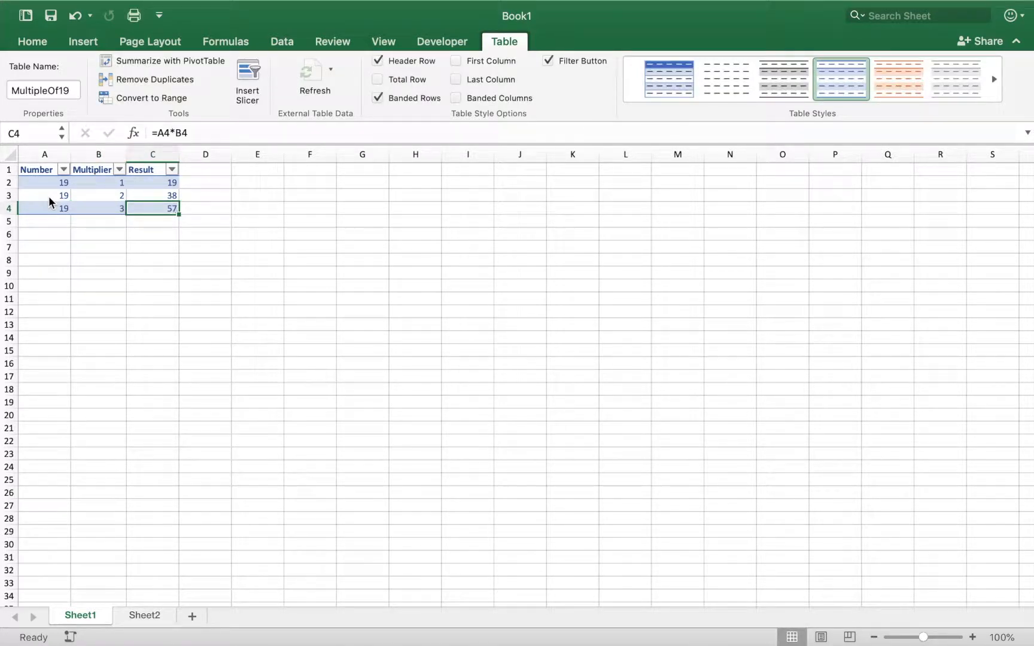
drag(51, 181, 154, 180)
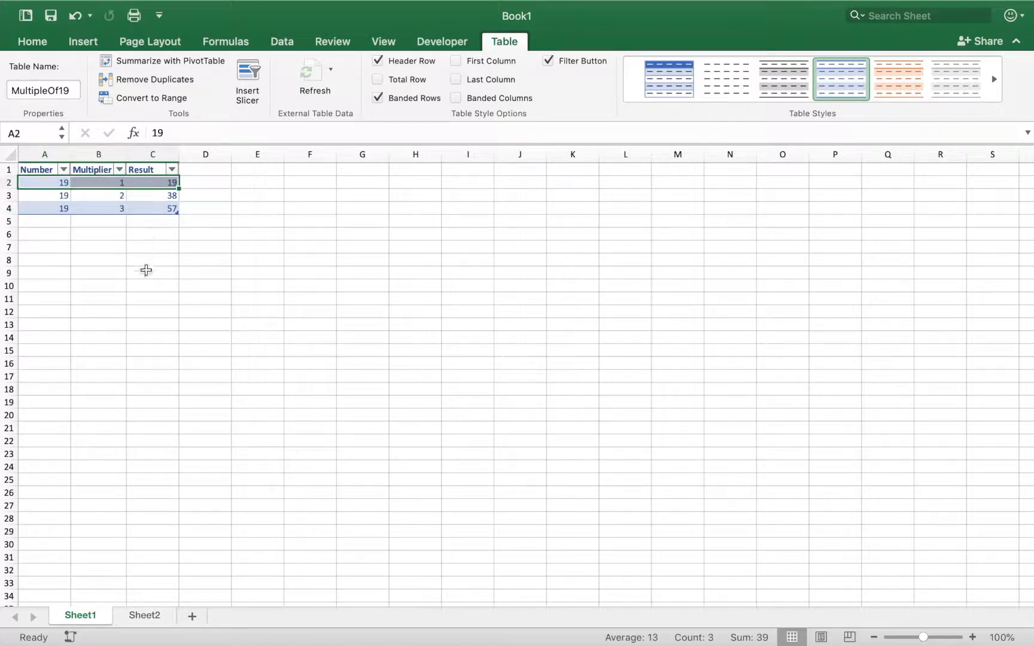
On Sheet2, AutoFit the column widths of the price table in A1:G10.
click(144, 615)
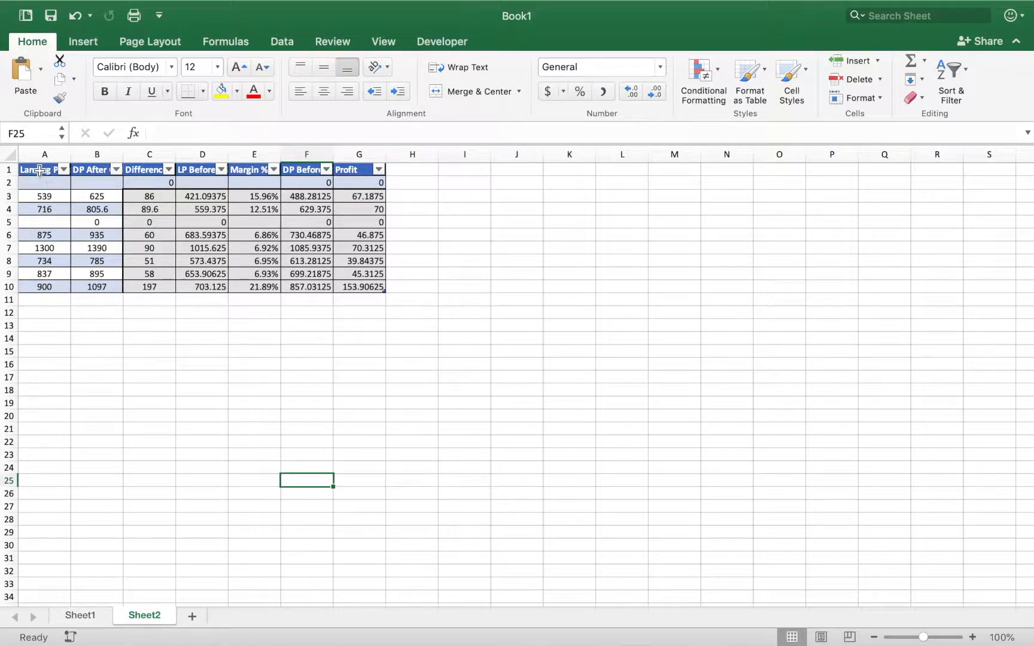
drag(41, 171, 383, 289)
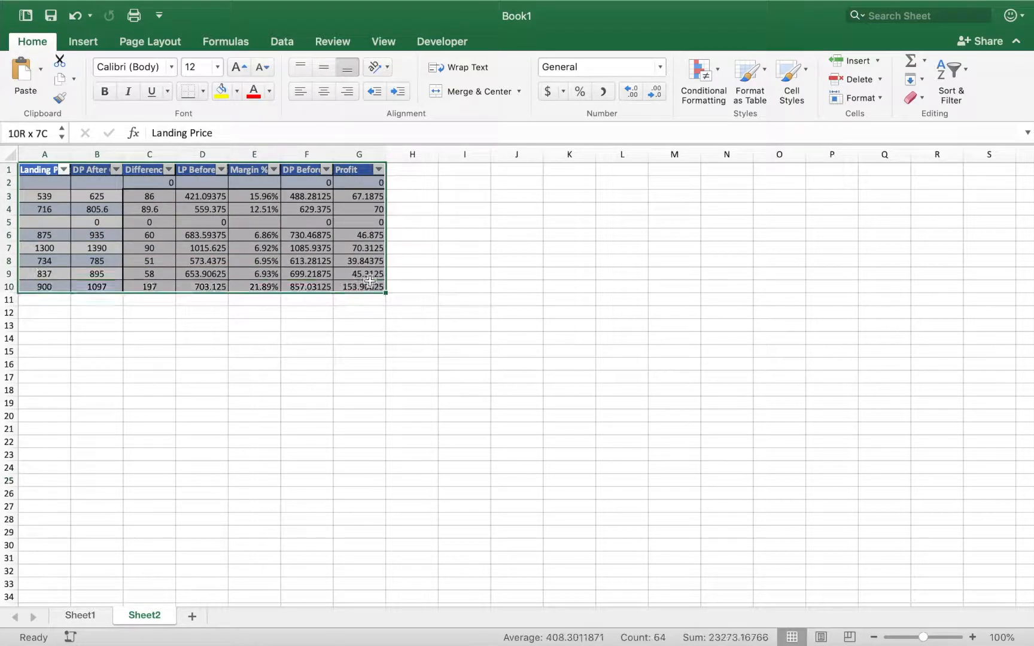
click(33, 42)
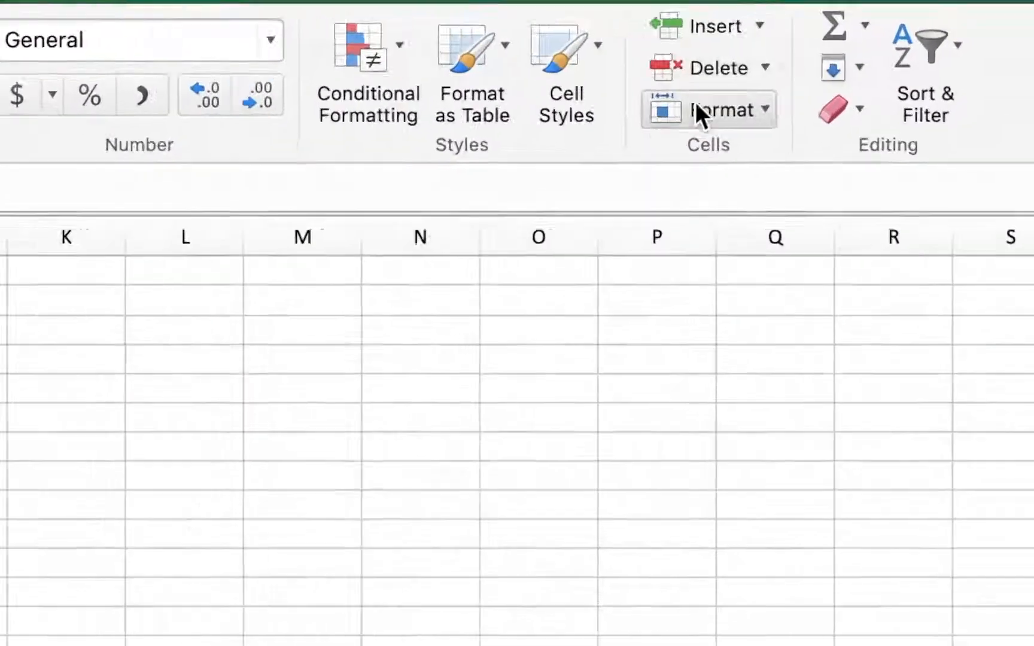
click(850, 82)
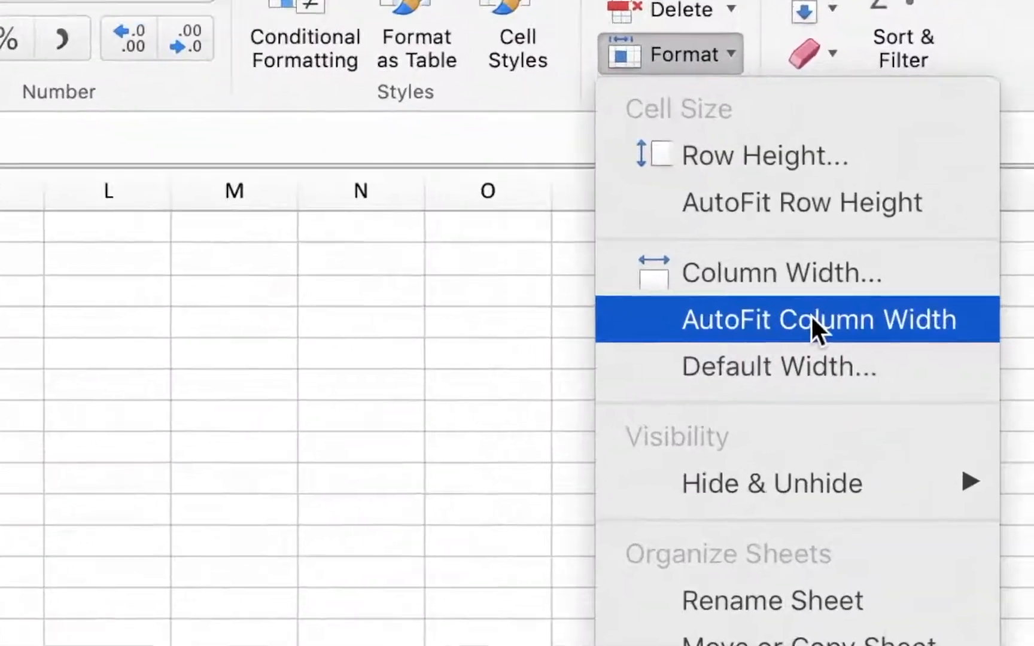
click(809, 314)
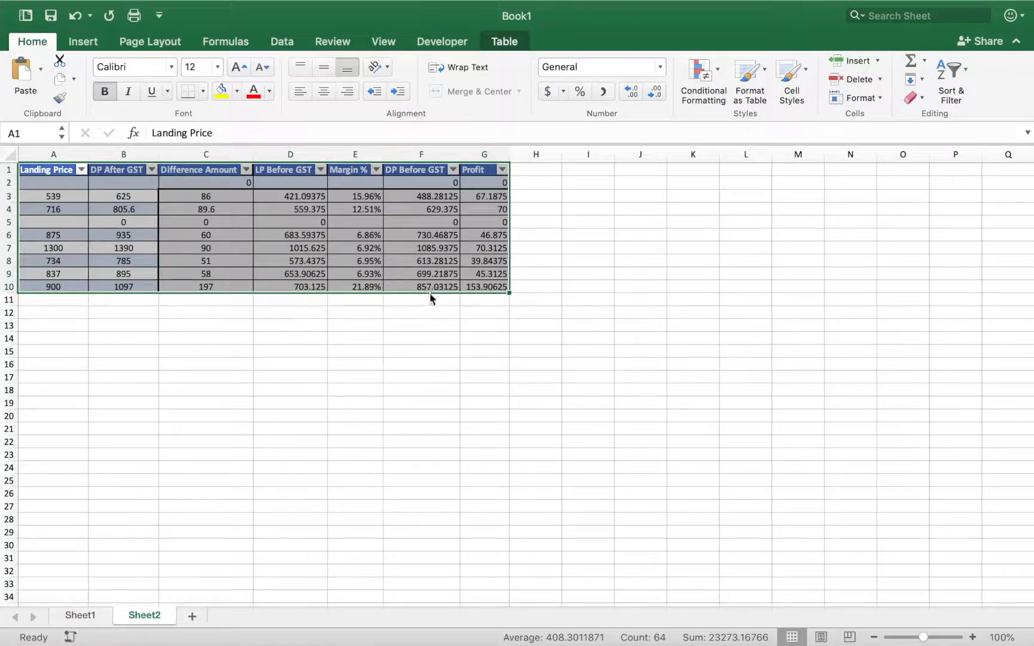
click(401, 330)
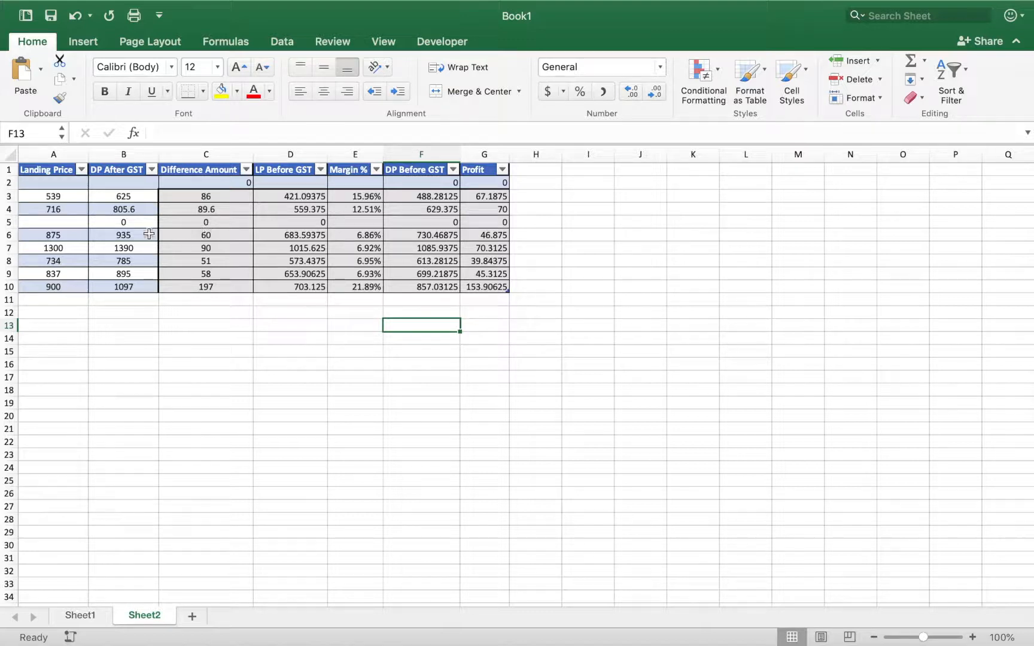
Set the Landing Price in row 3 of the price table to 650.
click(123, 219)
click(219, 218)
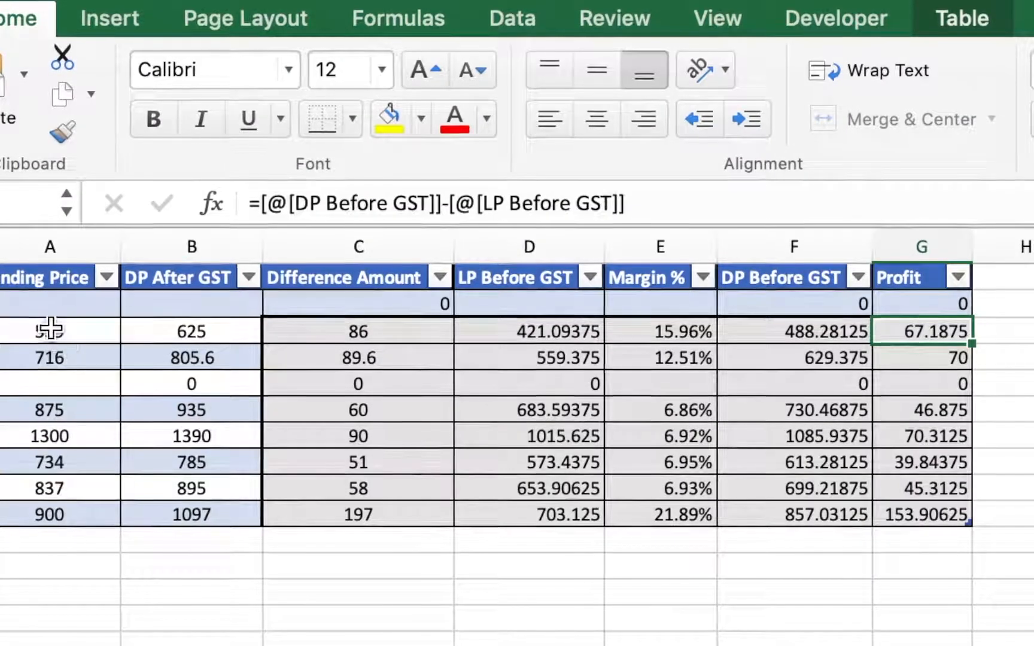
click(49, 328)
text(65)
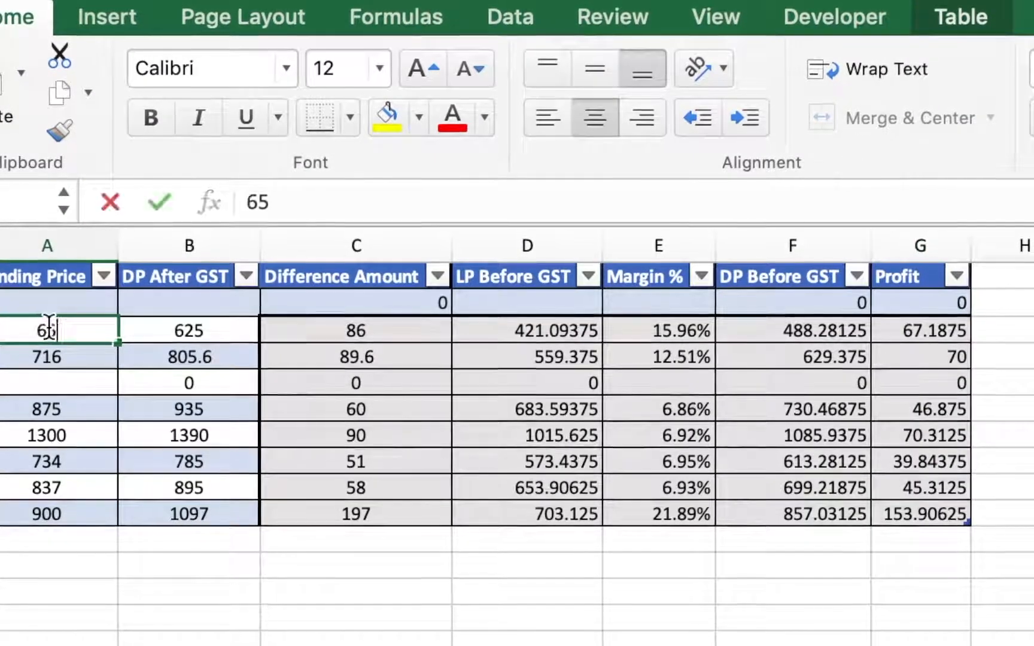
text(0)
key(Tab)
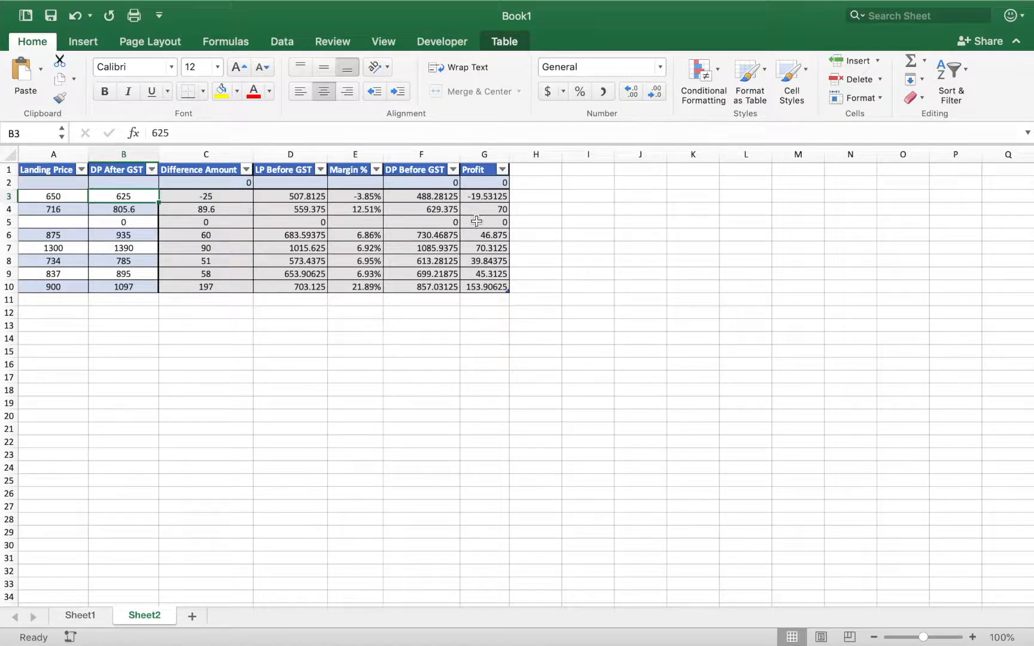
Change the row 3 Landing Price in cell A3 to 450.
click(44, 197)
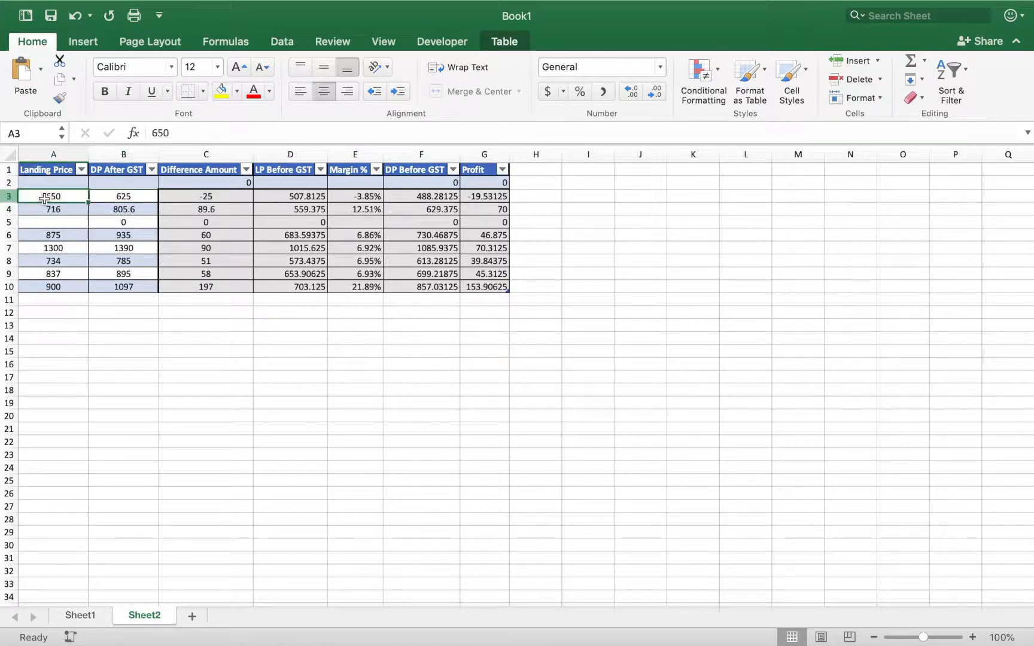
text(450)
key(Tab)
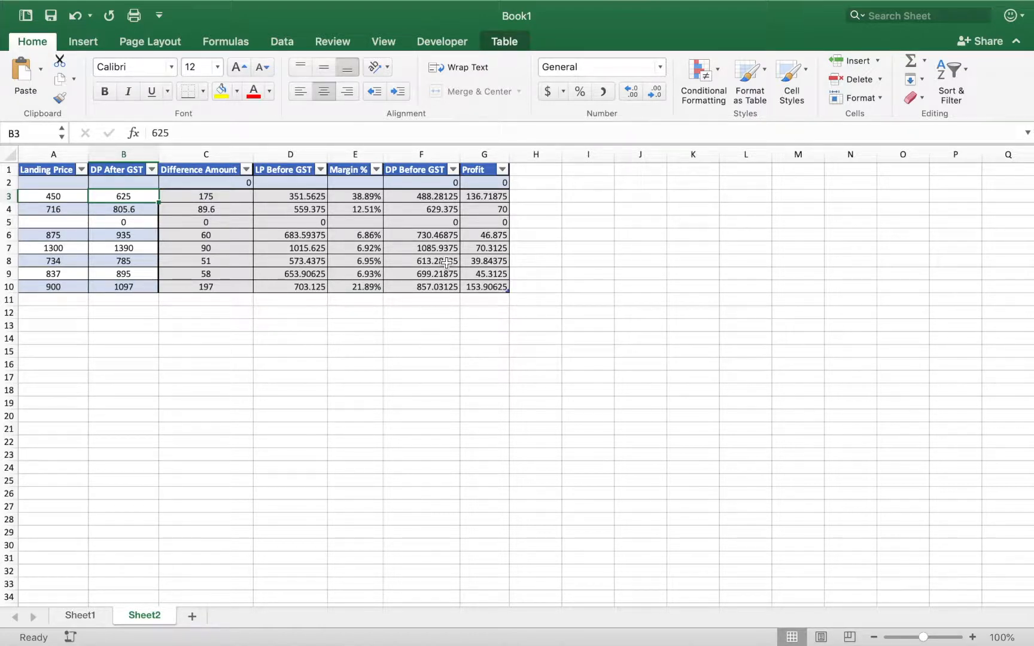
Enter 12 as the Landing Price in empty cell A5, and clear the entry again.
click(45, 224)
text(1)
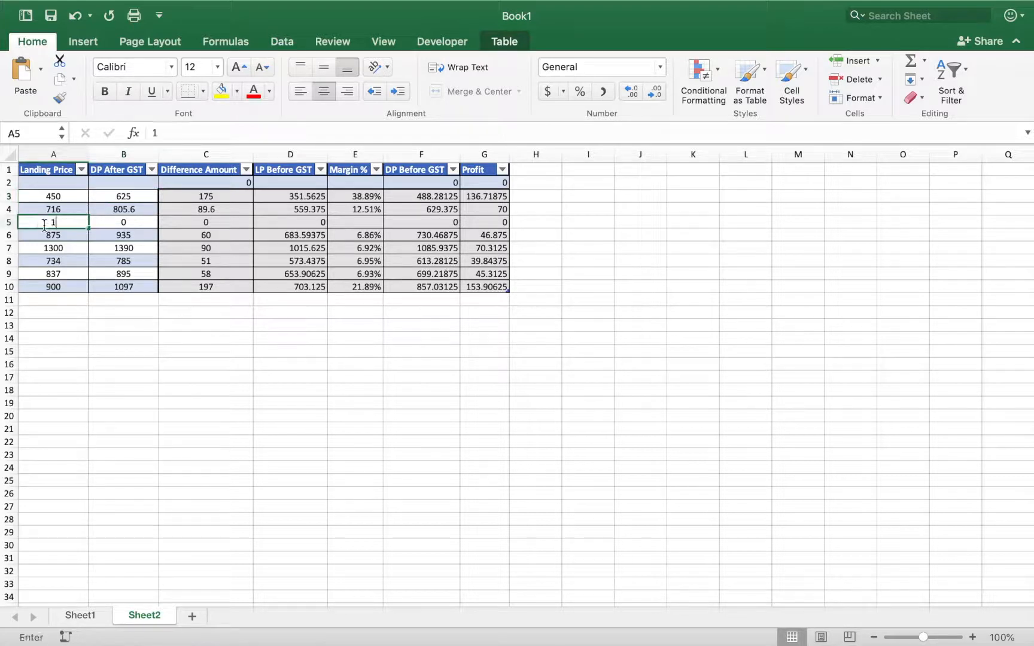
text(2)
key(Tab)
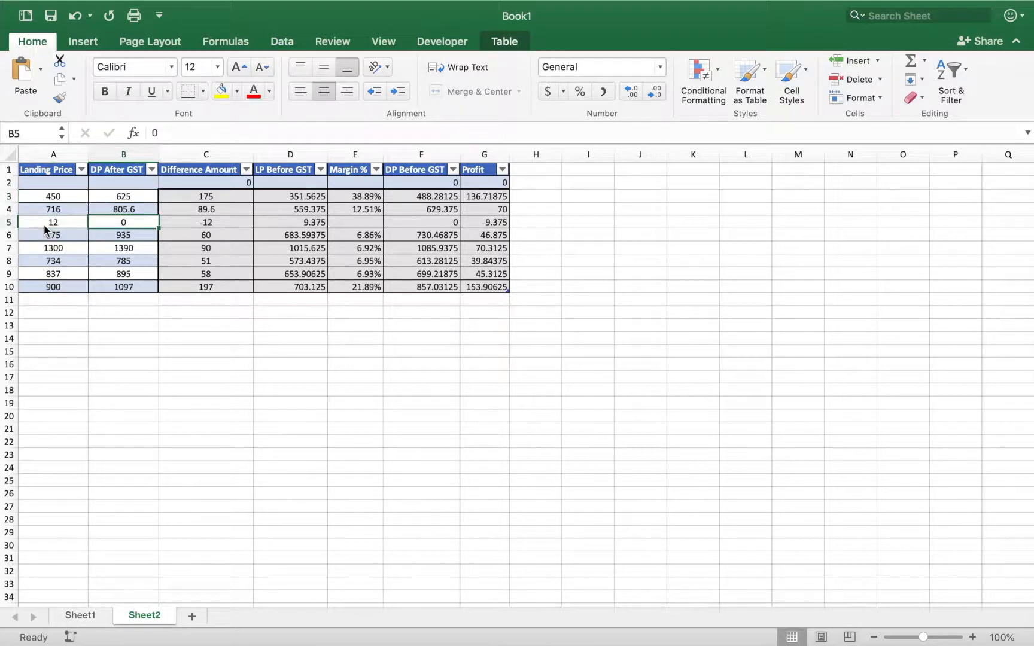
click(44, 224)
key(Delete)
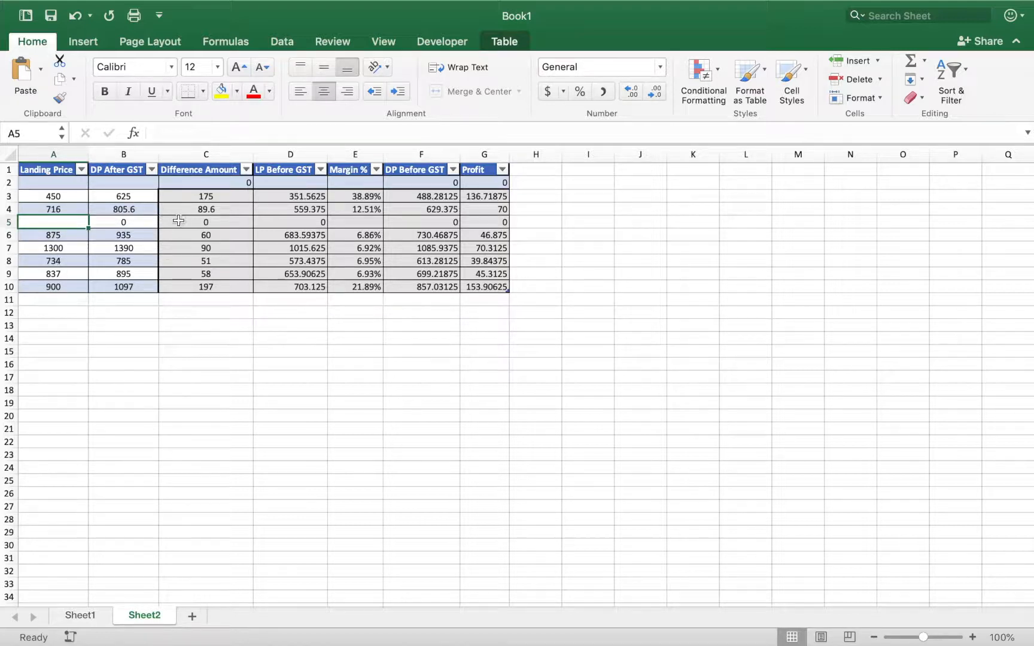
Turn off the display of zero values in the View preferences and close the preferences window.
click(221, 239)
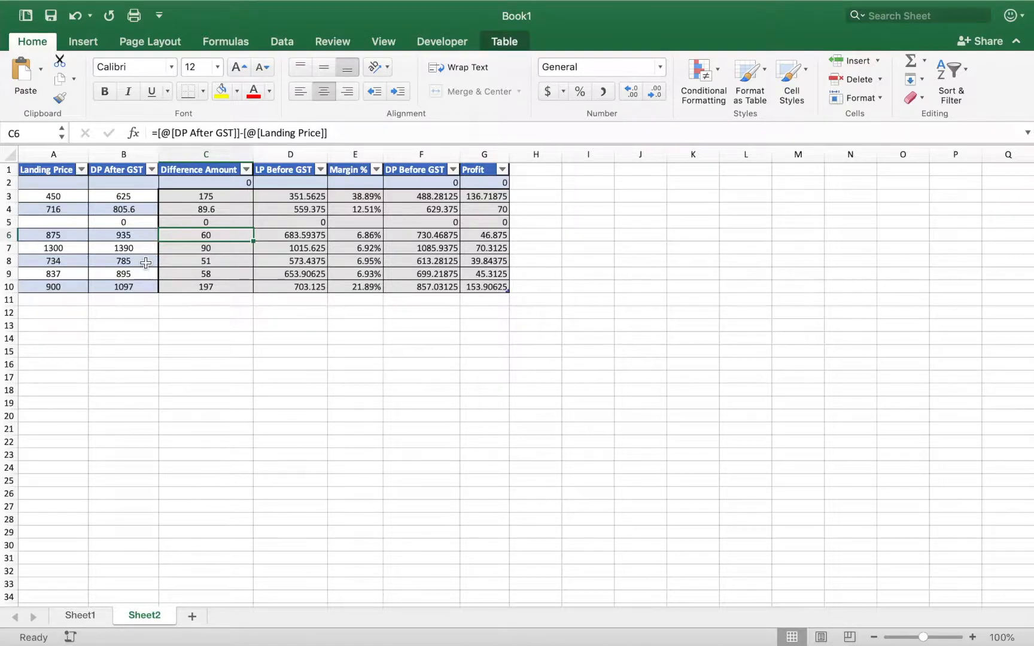
click(58, 9)
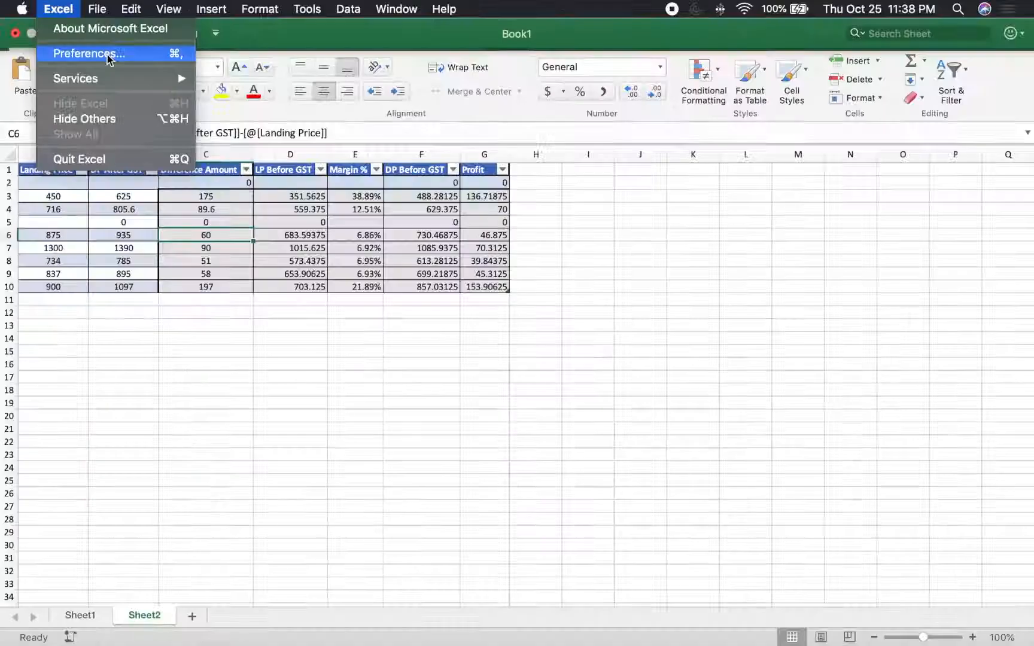
click(110, 90)
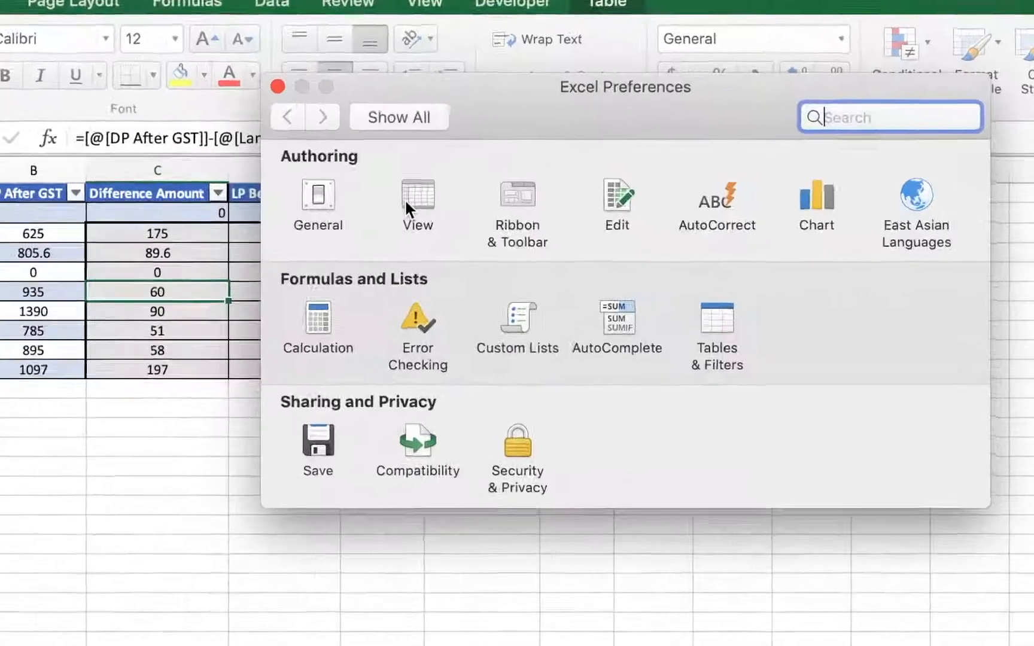
click(377, 175)
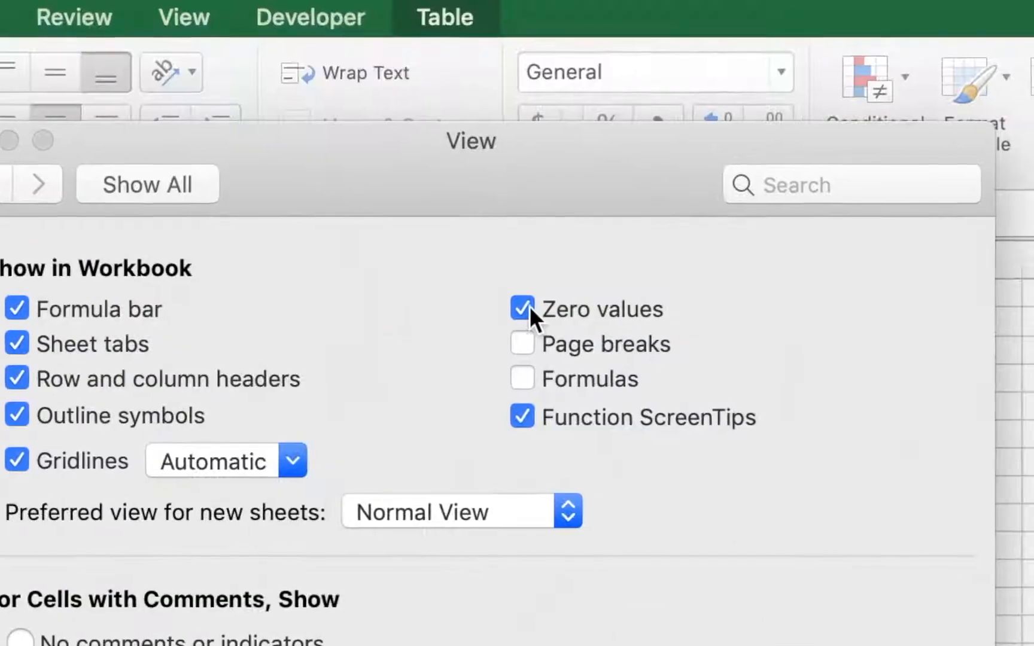
click(543, 214)
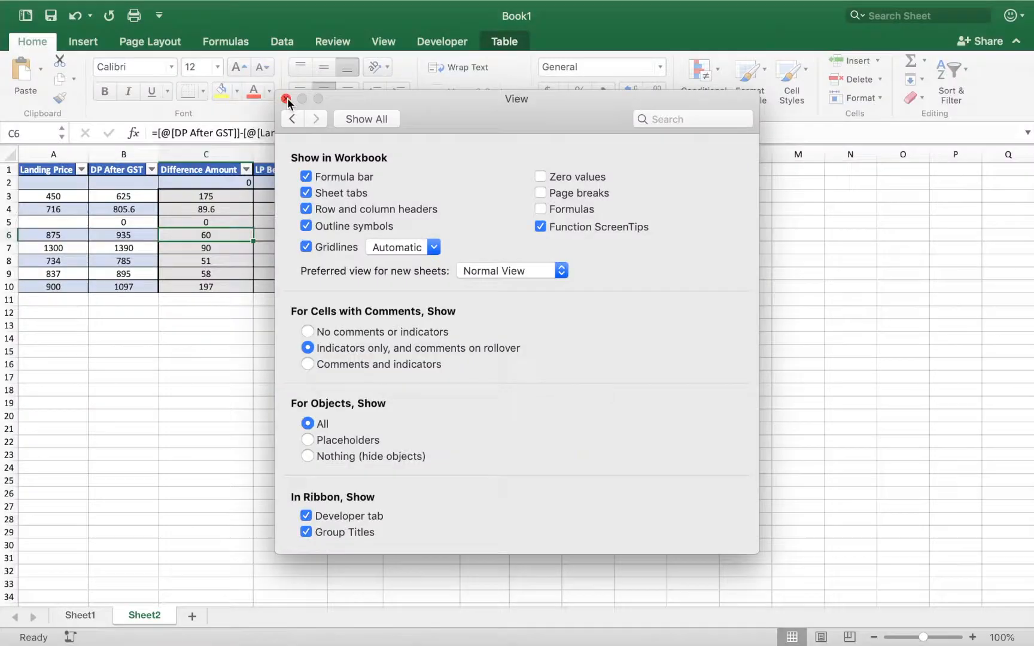
click(286, 98)
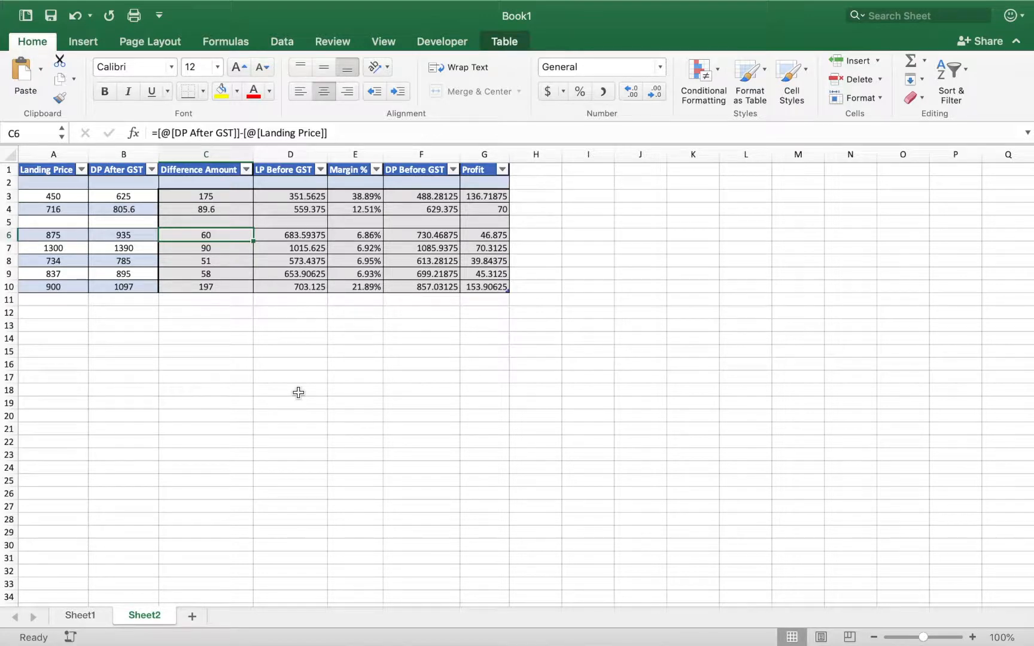
click(290, 338)
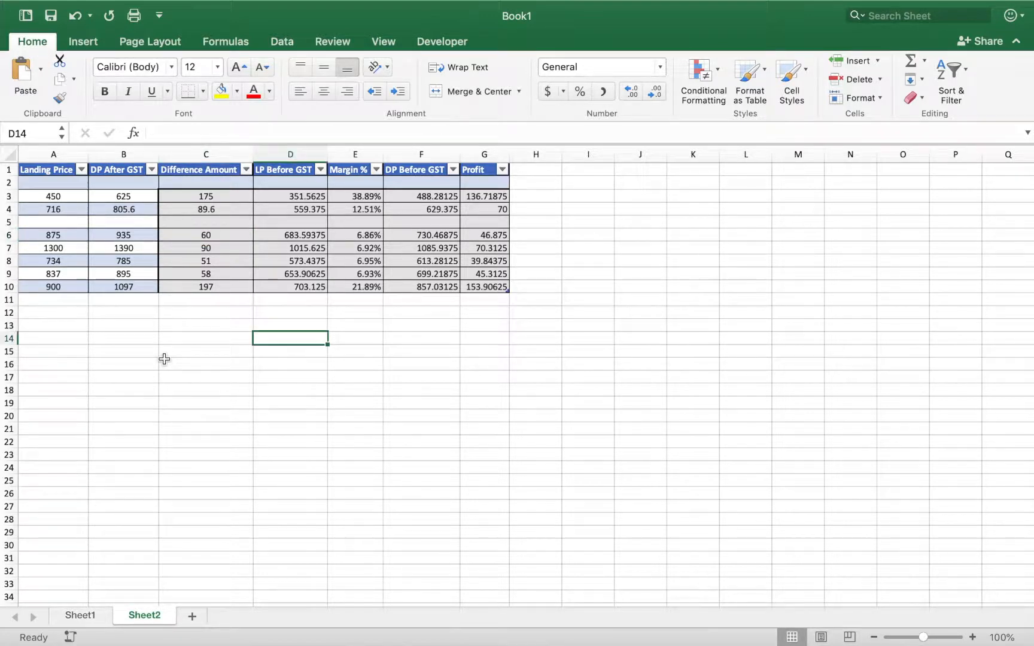
click(78, 615)
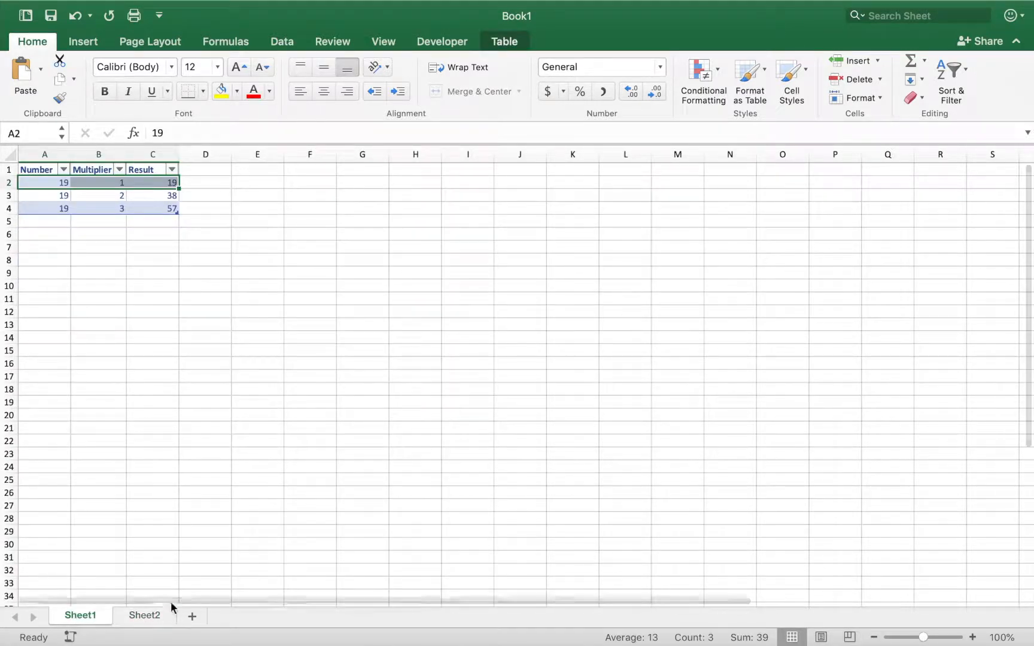
click(146, 615)
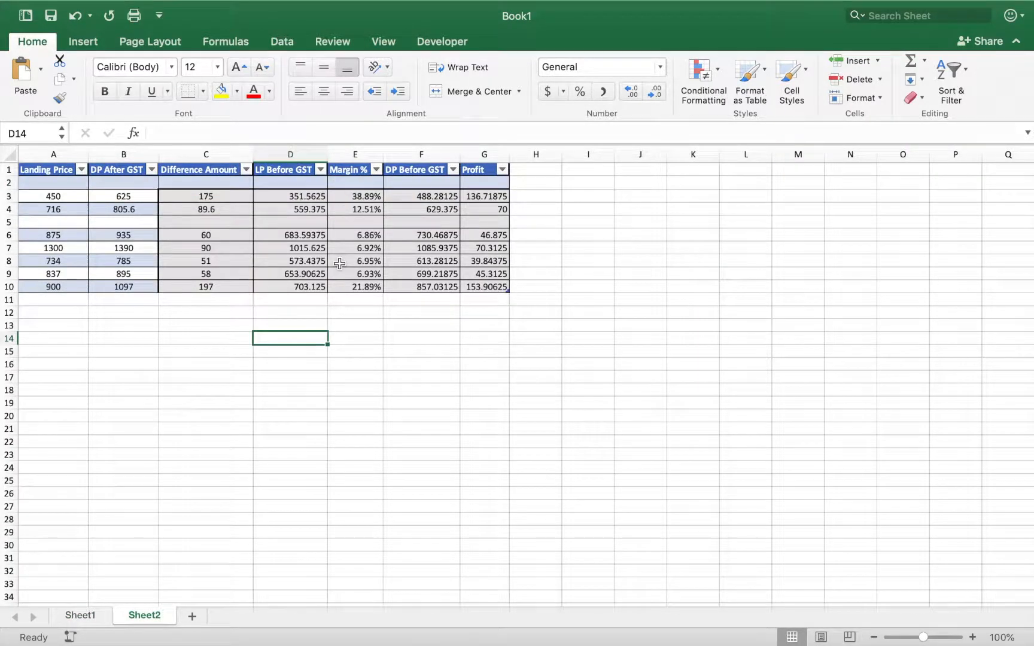
click(291, 157)
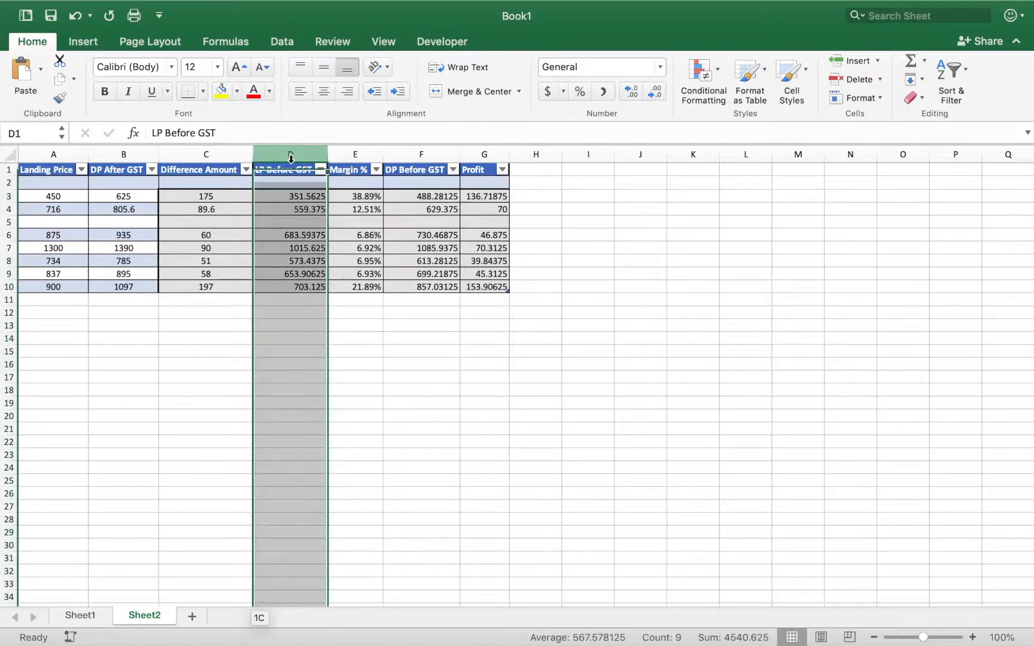
click(482, 155)
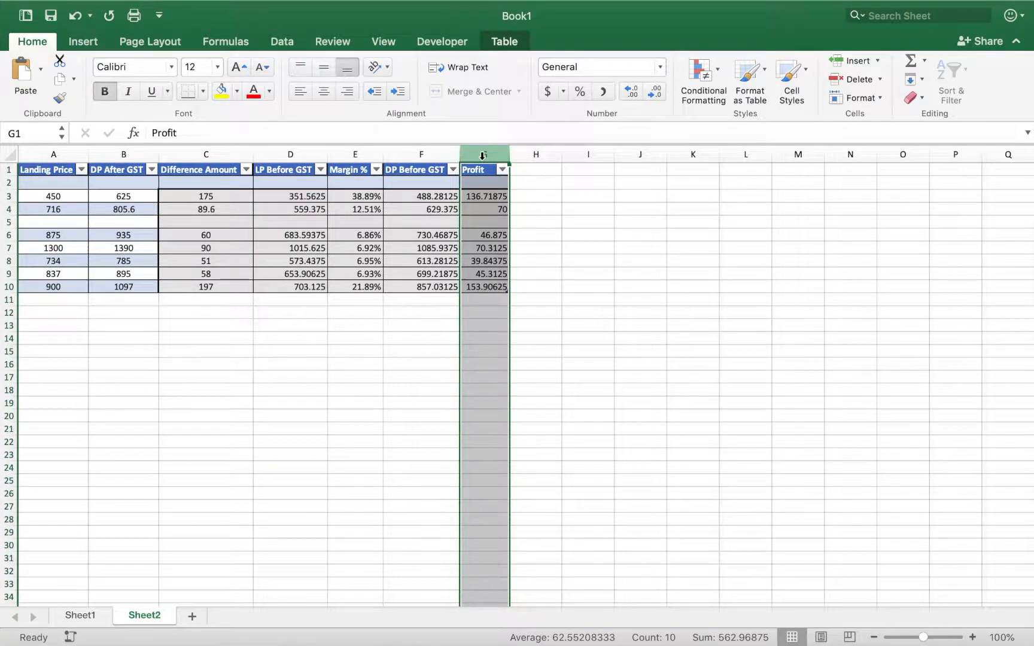
click(540, 254)
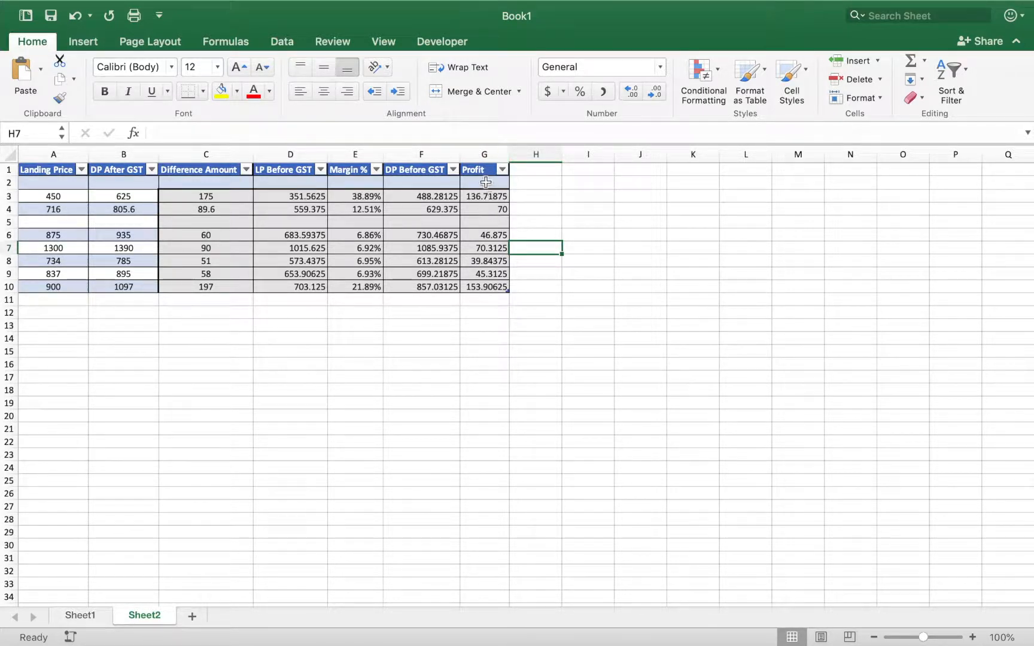
Add a conditional formatting rule to Profit cells G2:G10 that marks values greater than 100 with Light Red Fill with Dark Red Text.
drag(485, 182, 497, 288)
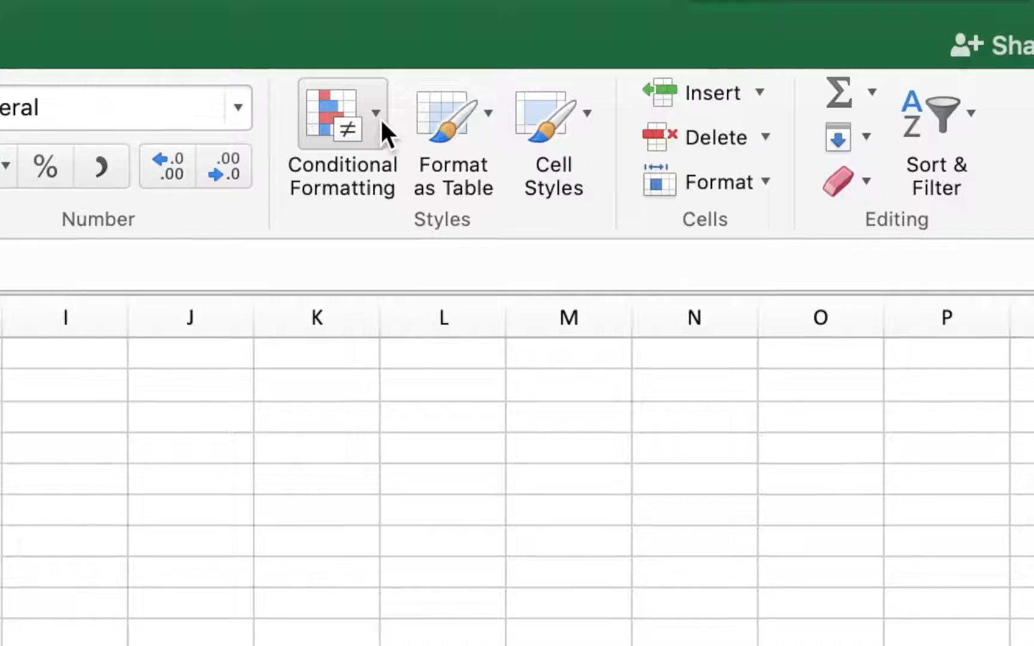
click(718, 77)
mouse_move(728, 103)
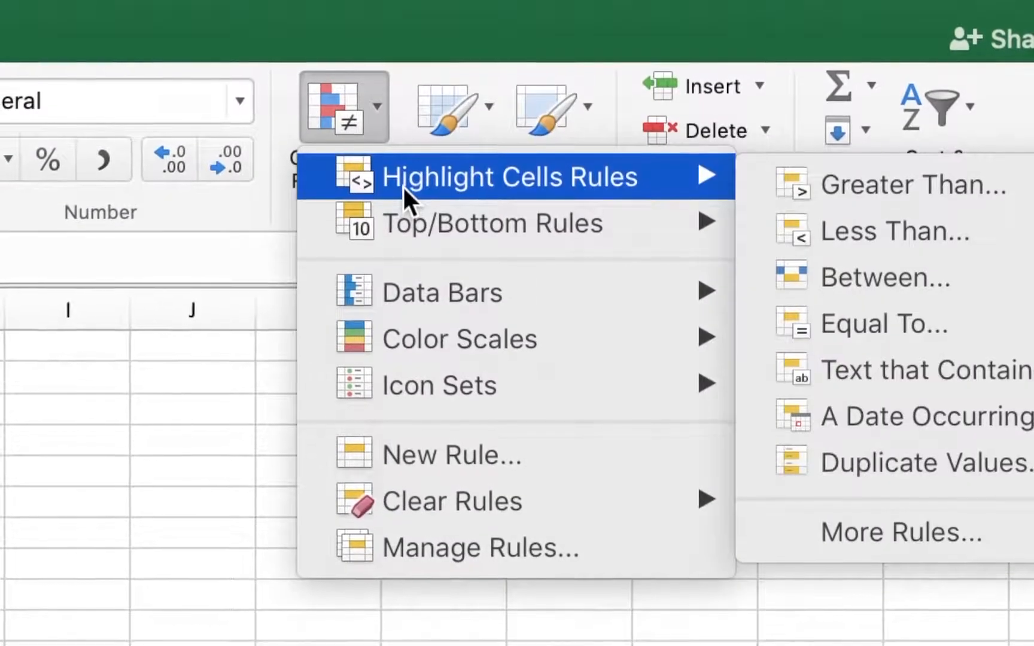
mouse_move(435, 503)
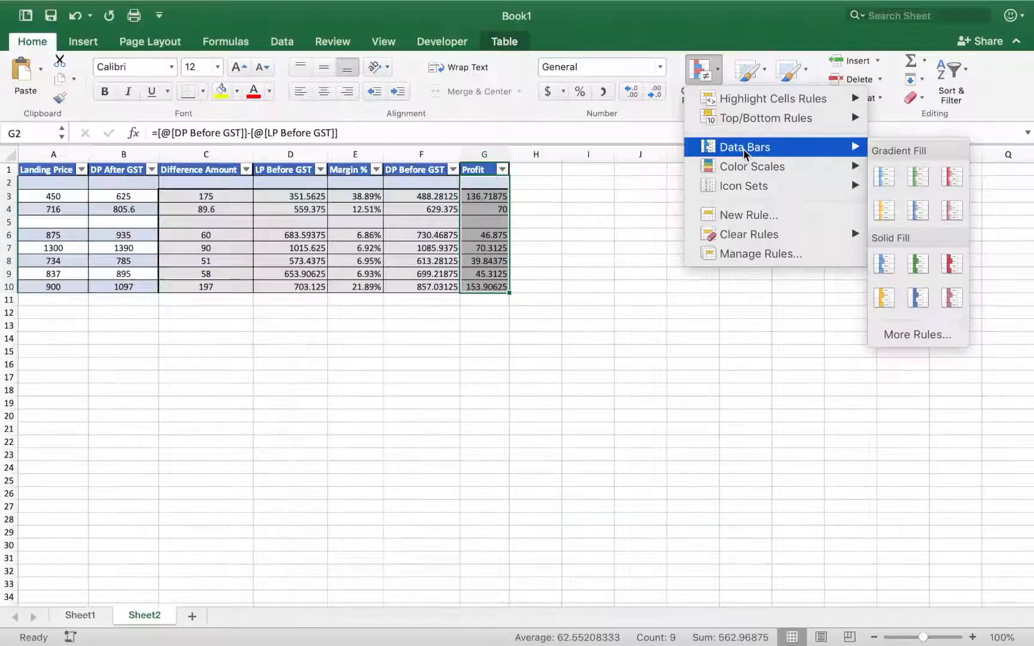
mouse_move(457, 193)
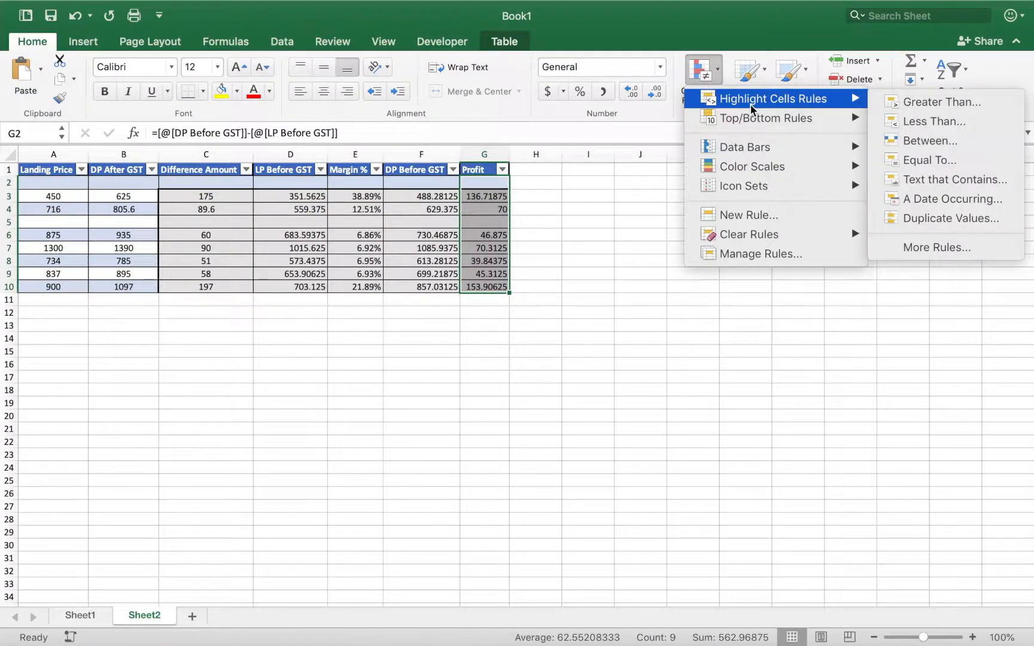
click(537, 291)
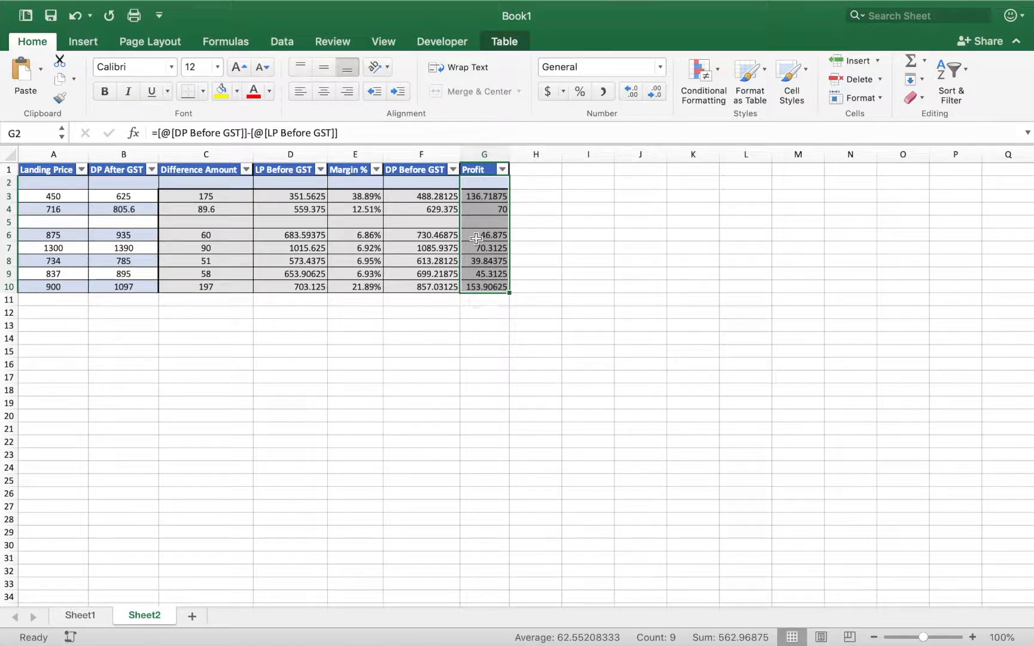
click(705, 73)
mouse_move(740, 102)
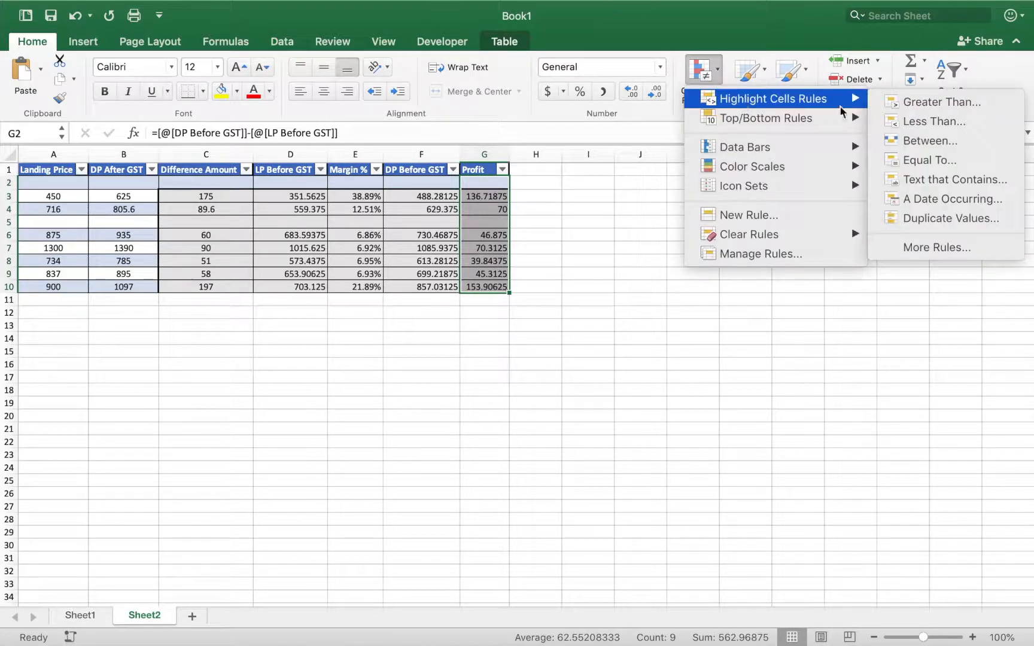
click(926, 106)
click(607, 223)
text(100)
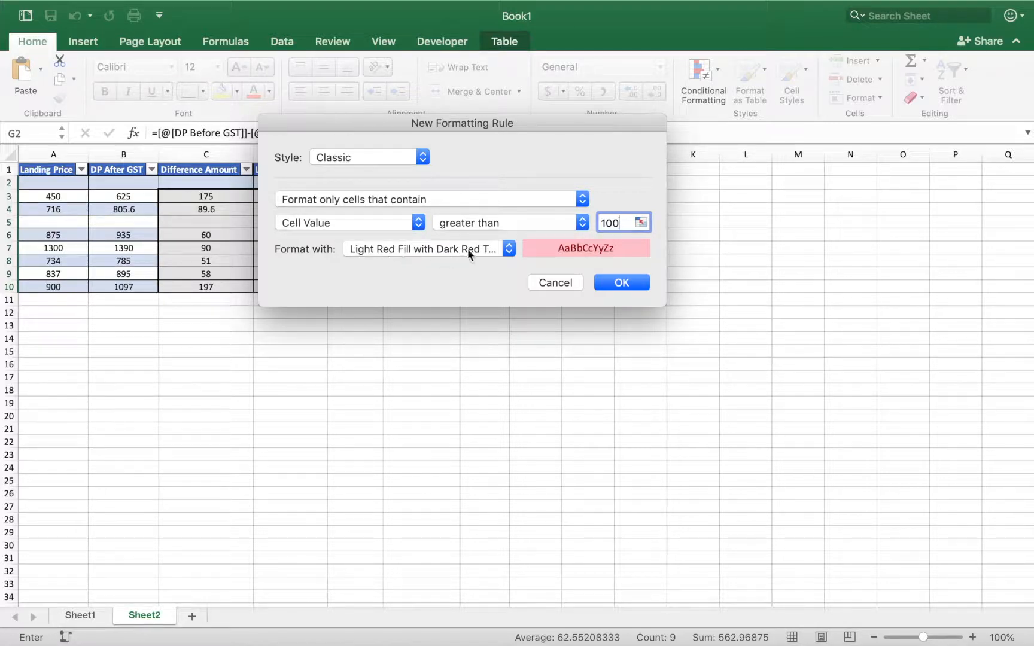
click(612, 283)
click(527, 276)
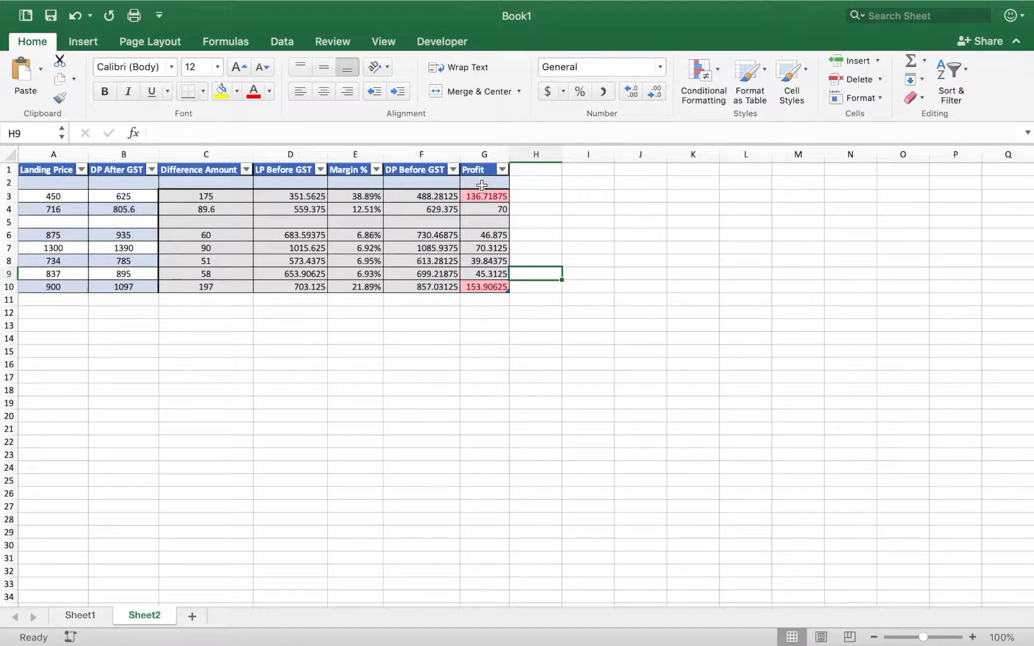
Add a conditional formatting rule to G2:G10 that marks Profit values less than 50 with Green Fill with Dark Green Text.
drag(481, 186, 485, 287)
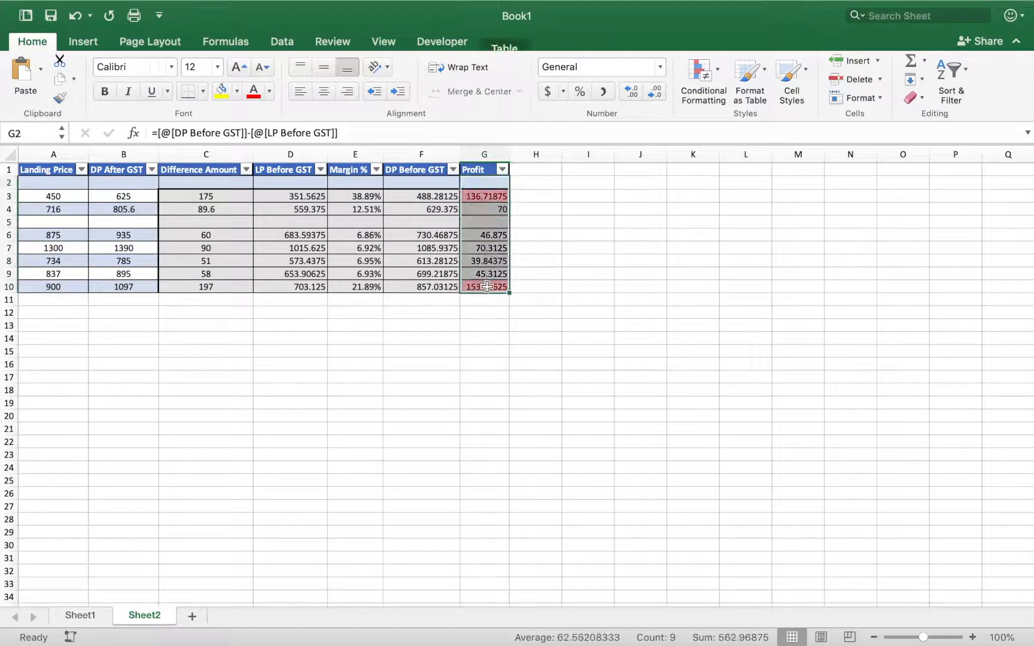
click(718, 74)
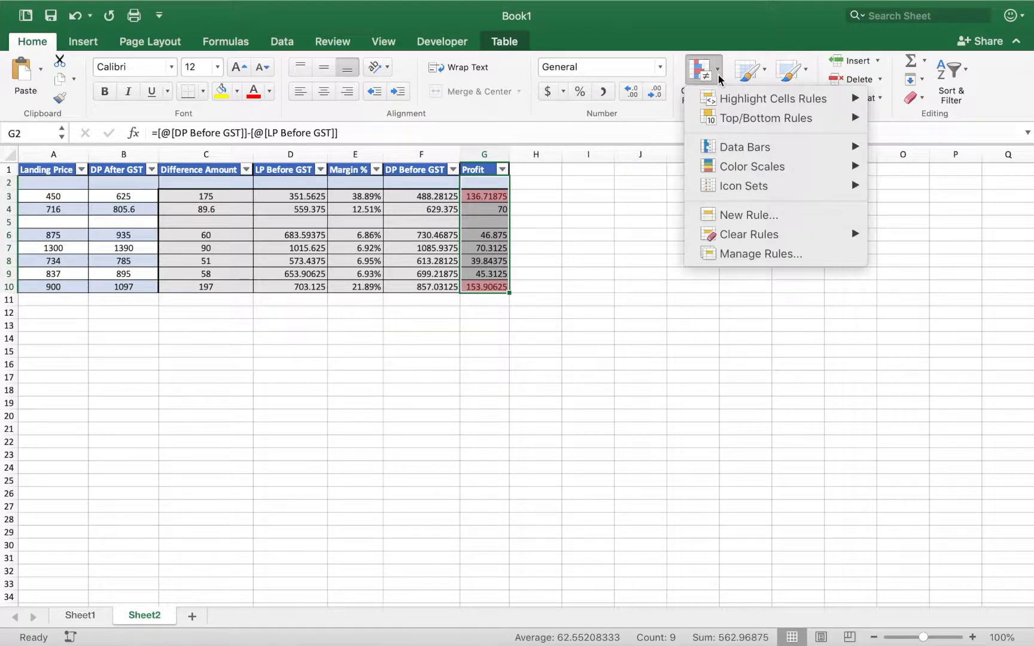
mouse_move(764, 102)
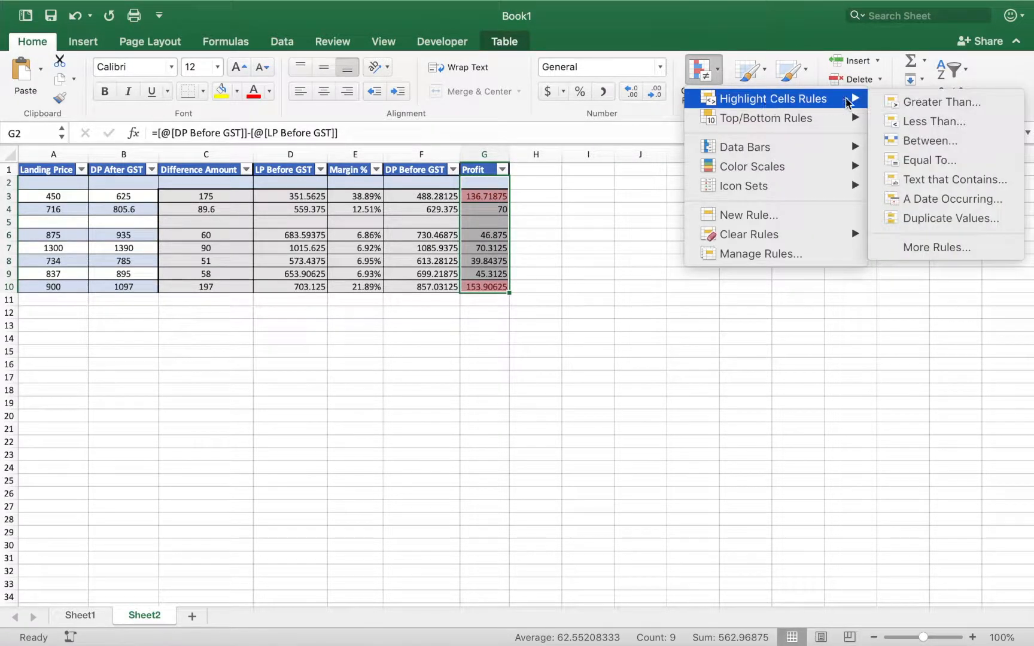
click(933, 122)
text(50)
click(452, 252)
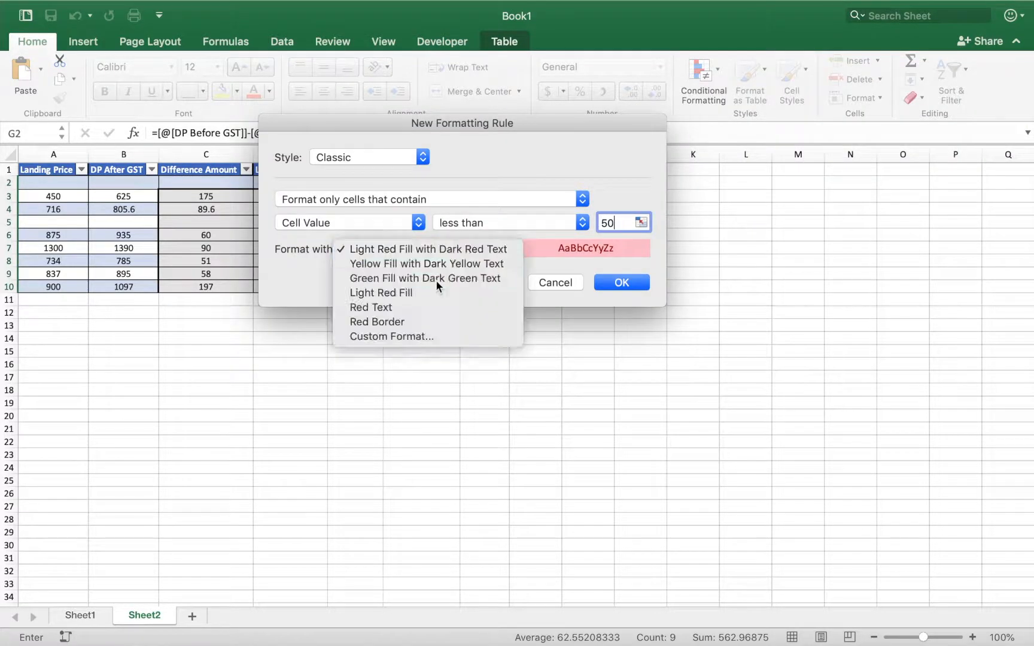
click(435, 279)
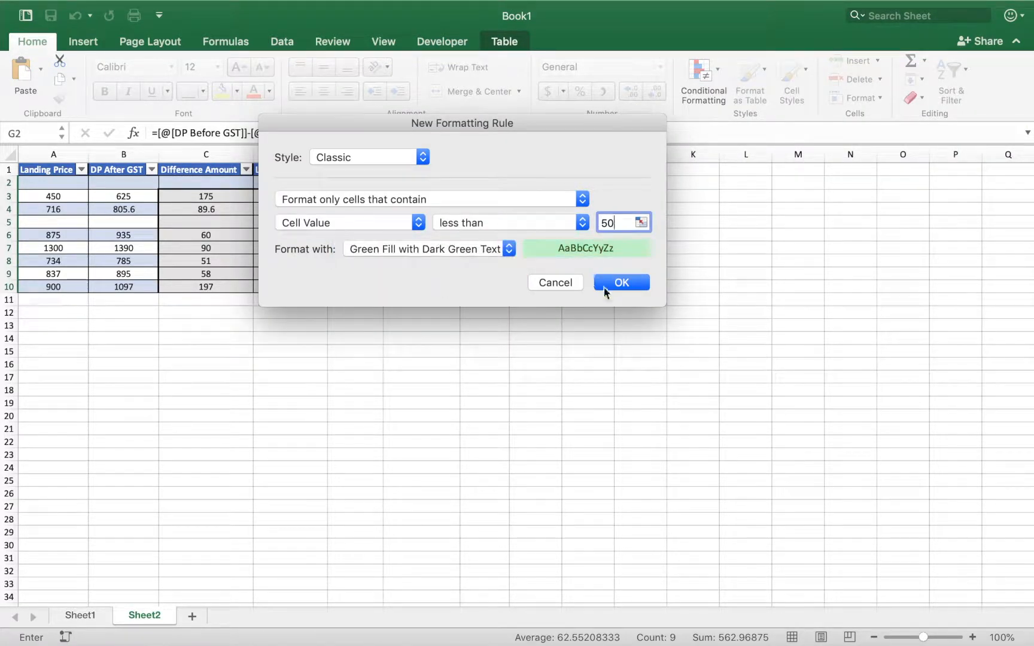
click(621, 283)
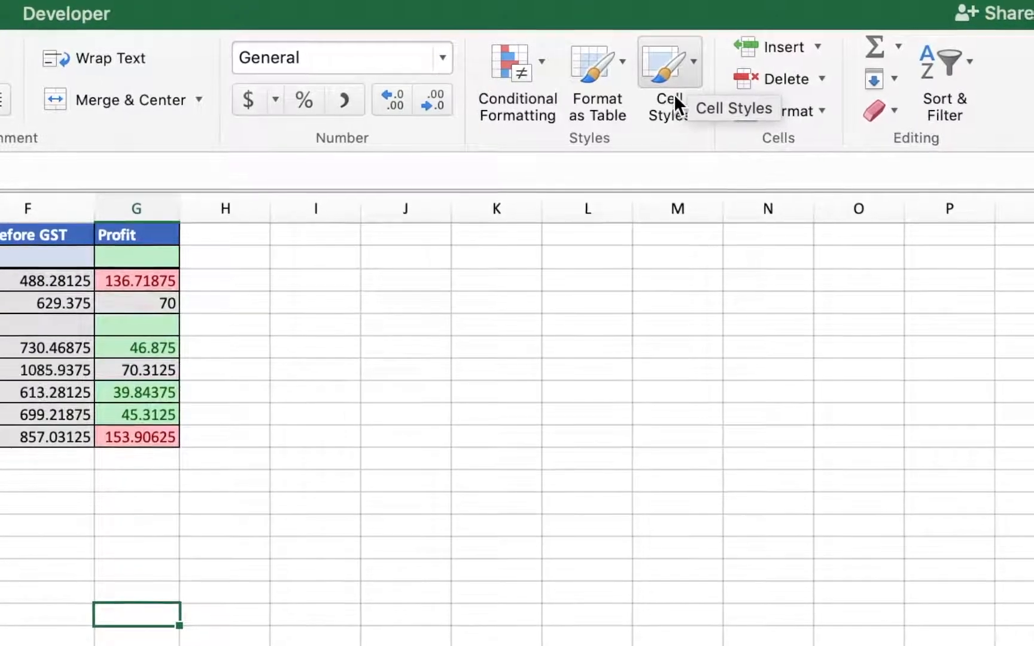
Apply the 40% - Accent2 cell style to the LP Before GST value in cell D6.
click(674, 84)
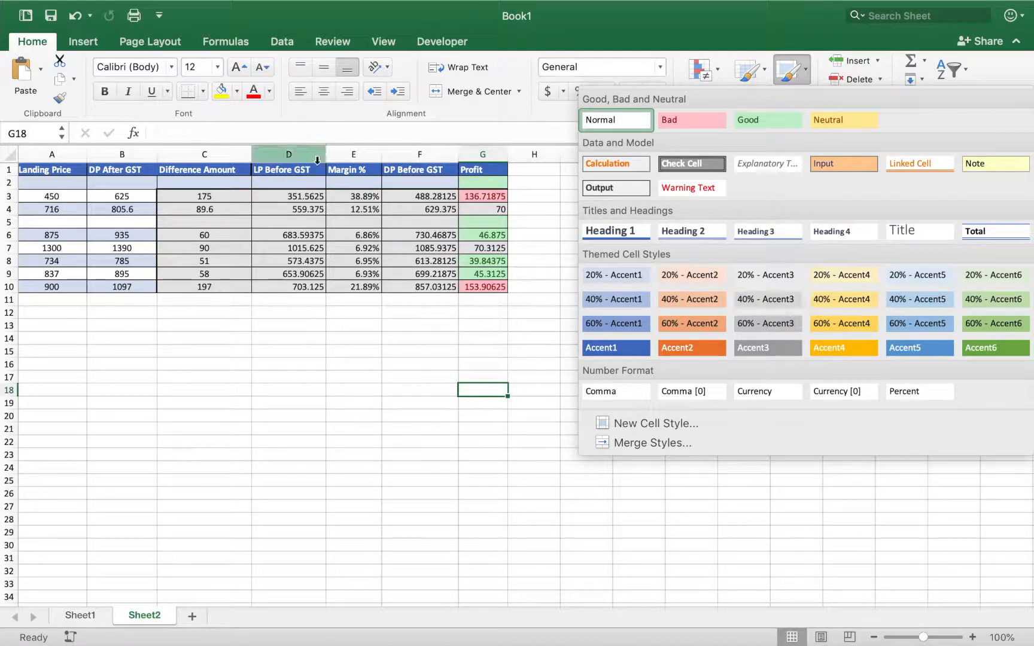
click(286, 233)
click(285, 233)
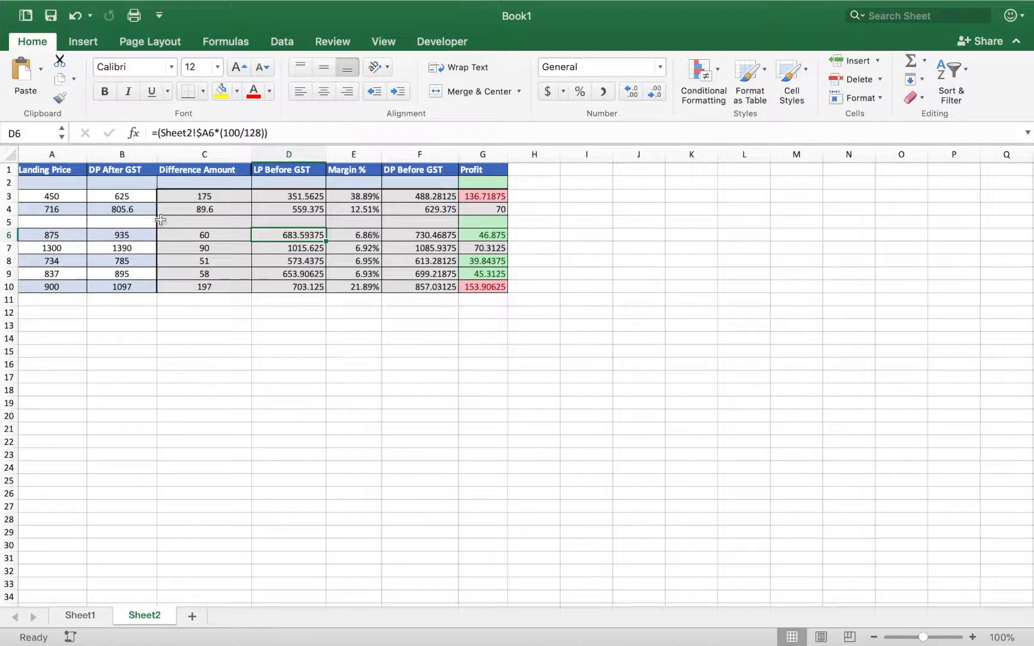
click(785, 81)
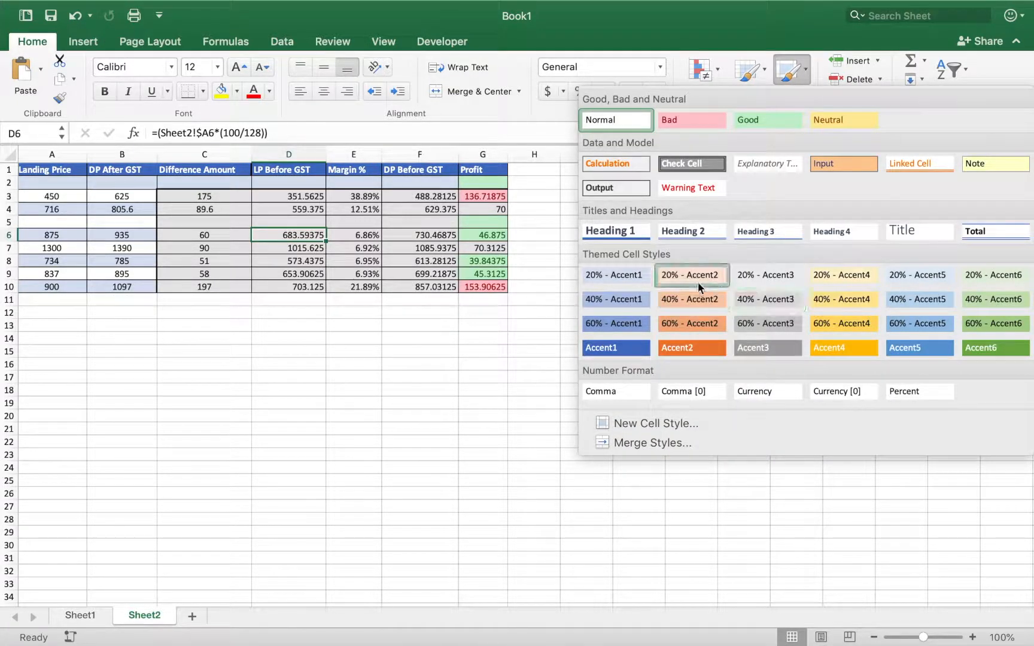
click(681, 298)
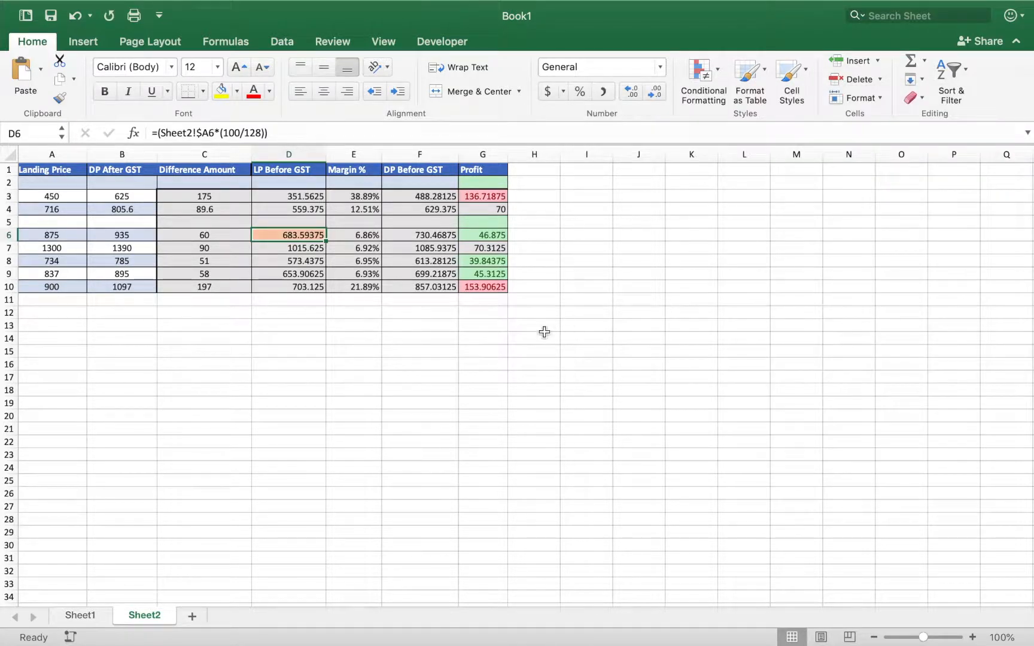
click(587, 289)
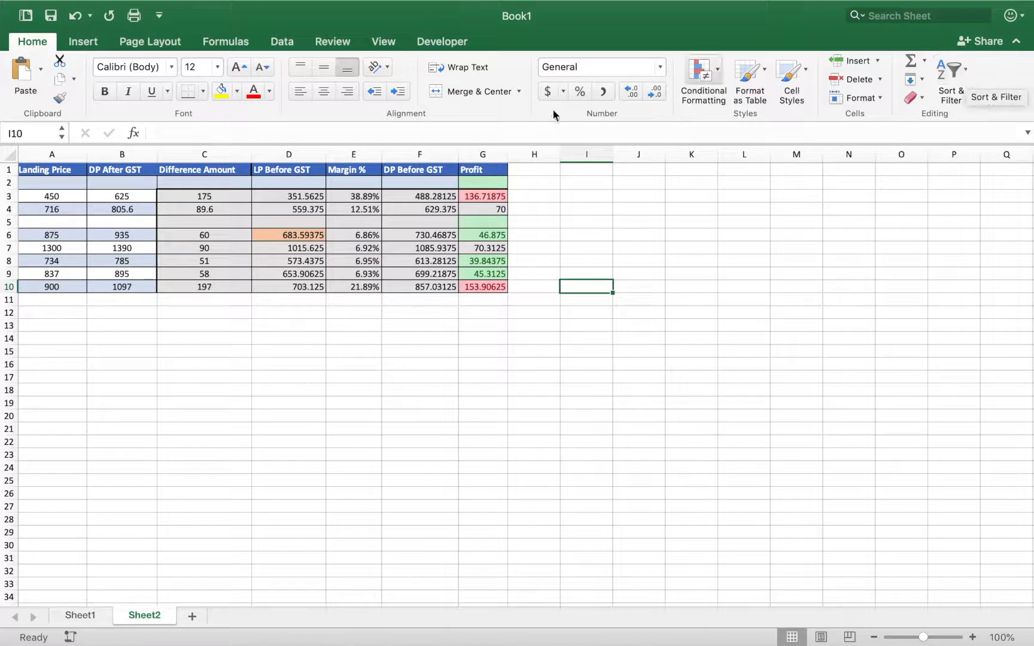
Sort the whole price table A1:G10 from smallest to largest, and re-sort it from largest to smallest.
drag(217, 171, 208, 287)
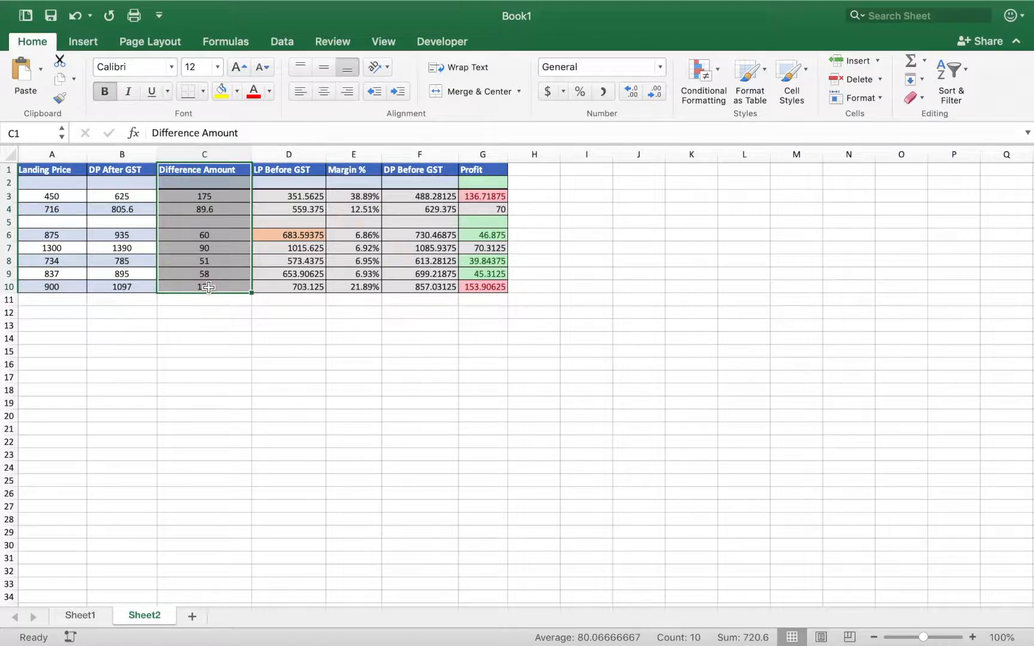
click(317, 261)
drag(56, 173, 484, 287)
click(957, 75)
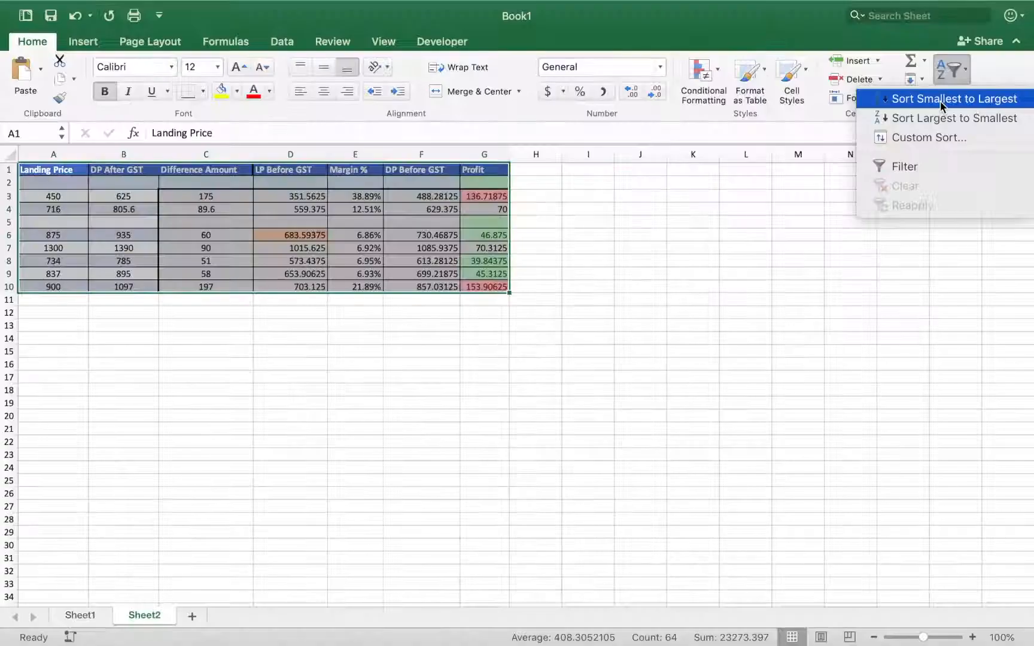
click(772, 213)
click(957, 72)
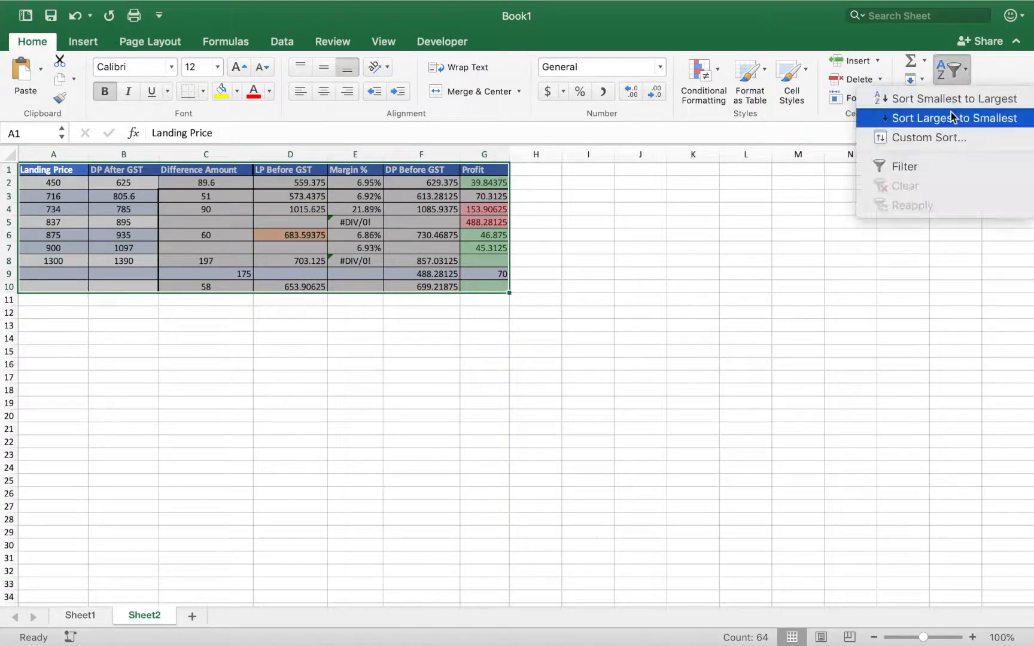
click(948, 117)
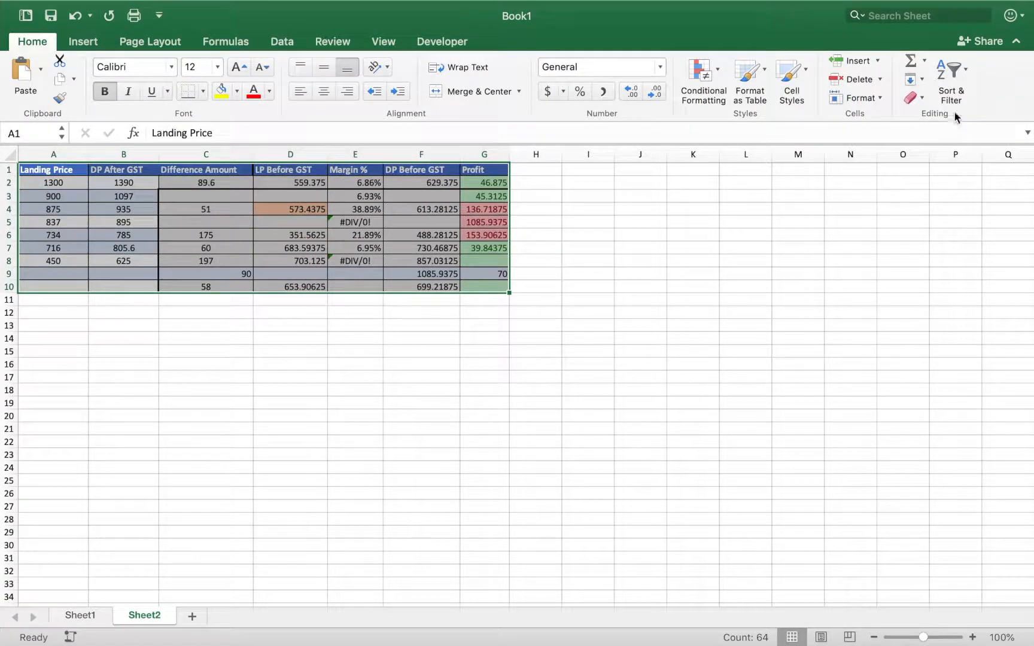
Custom-sort the price table by the Profit column on values, ordered Largest to Smallest.
click(954, 70)
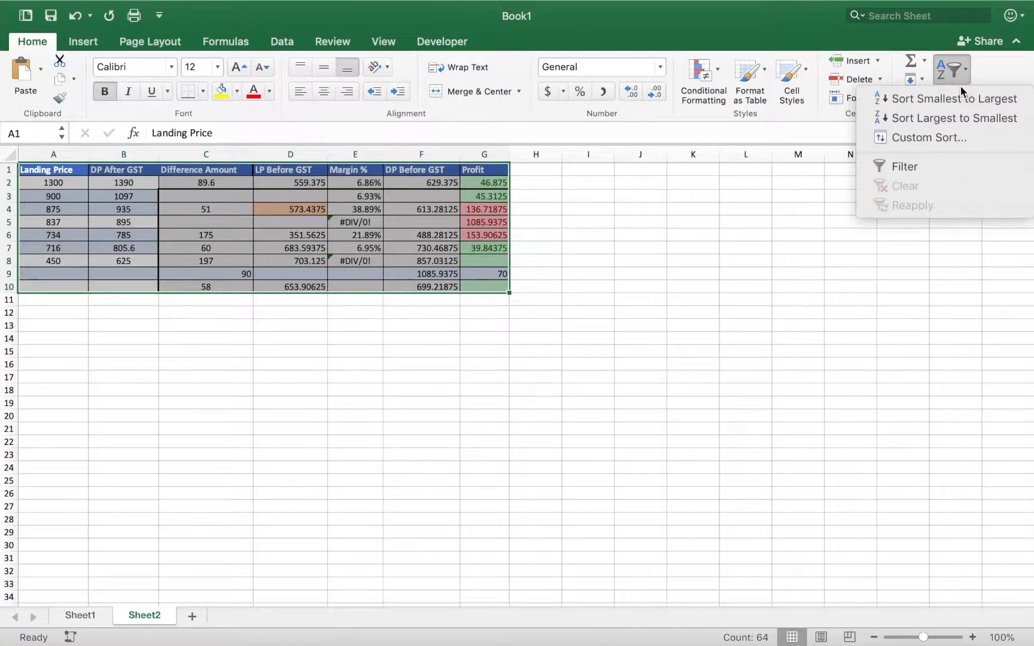
click(929, 138)
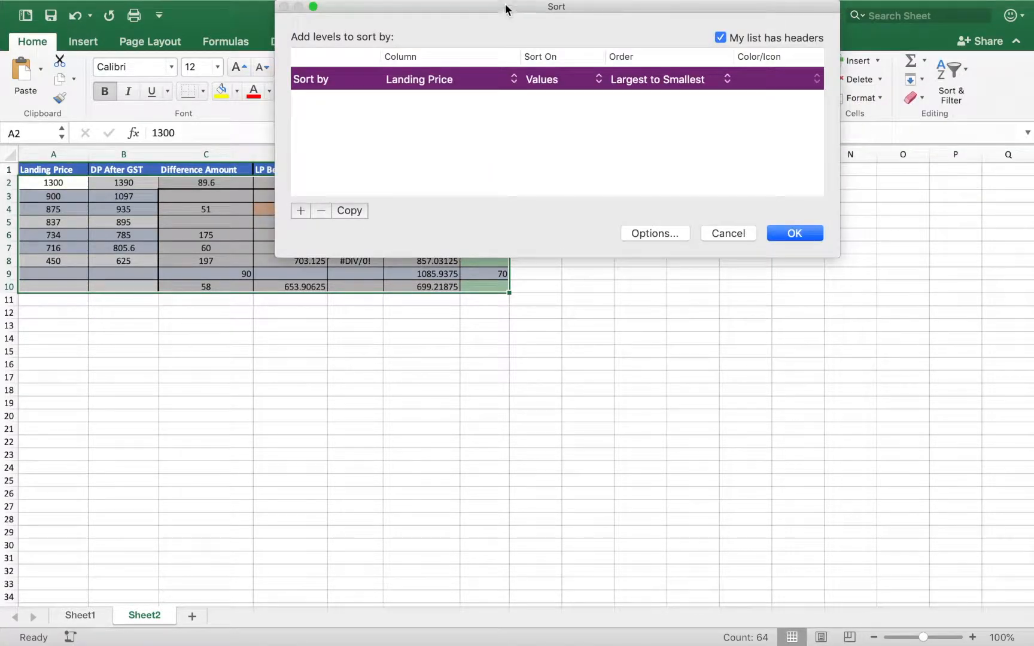
drag(507, 11, 398, 253)
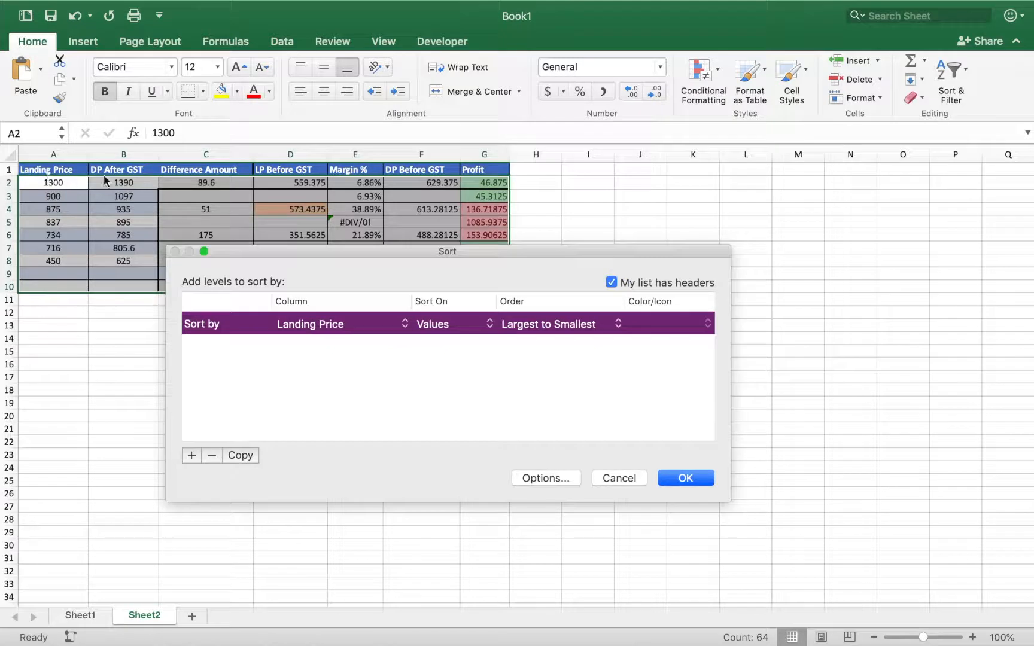
click(338, 329)
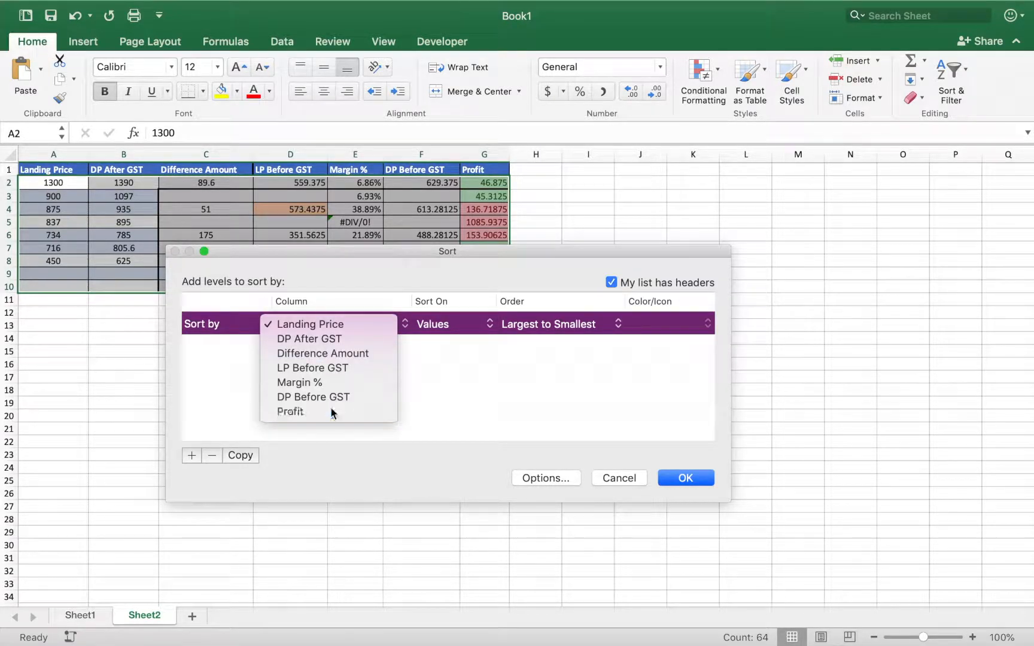
click(333, 411)
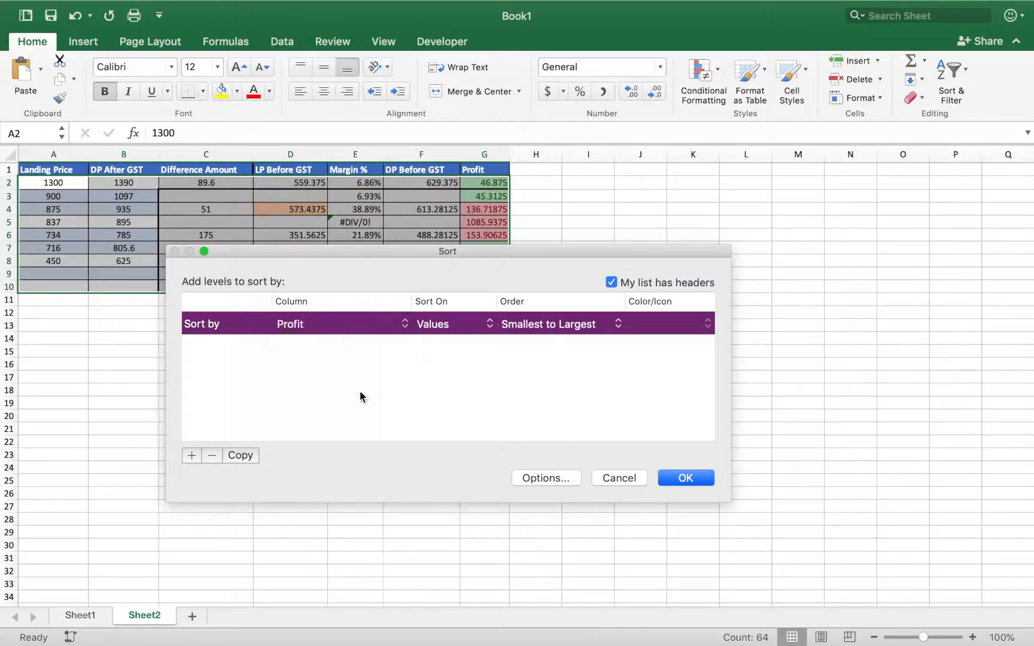
click(525, 328)
click(540, 340)
click(678, 477)
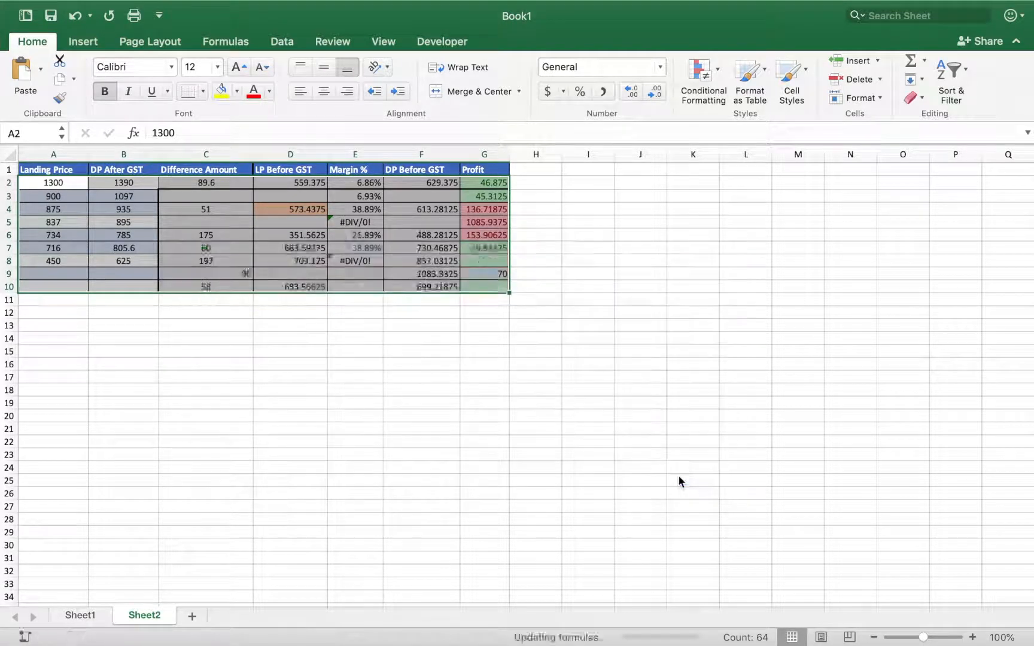
click(510, 350)
click(359, 223)
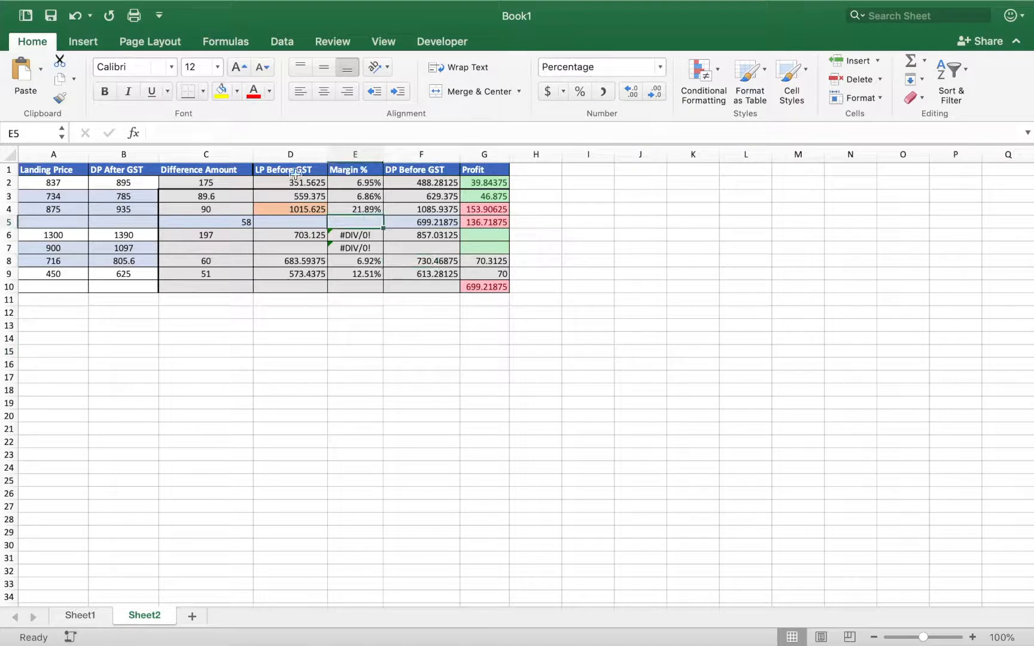
click(130, 168)
drag(51, 170, 474, 285)
click(366, 227)
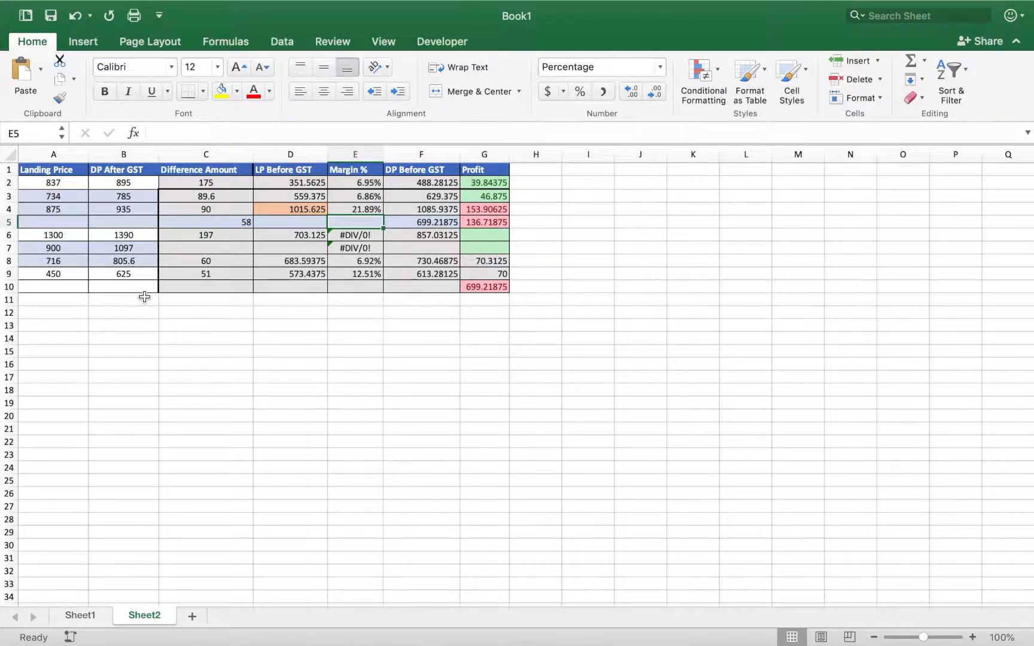
Add a filter to column B, DP After GST.
click(133, 153)
click(951, 71)
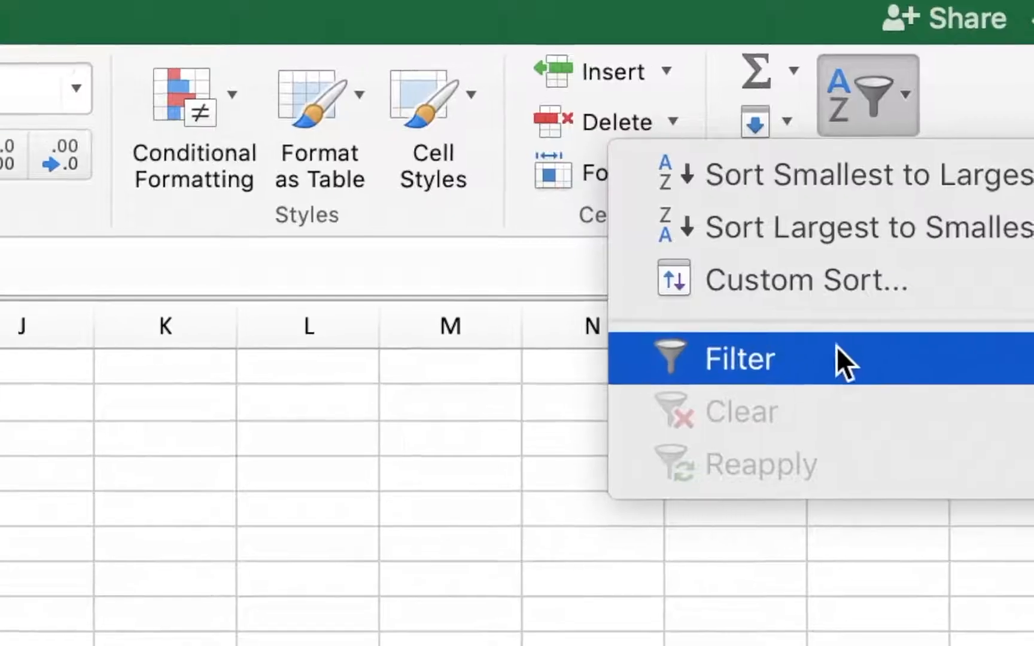
click(837, 348)
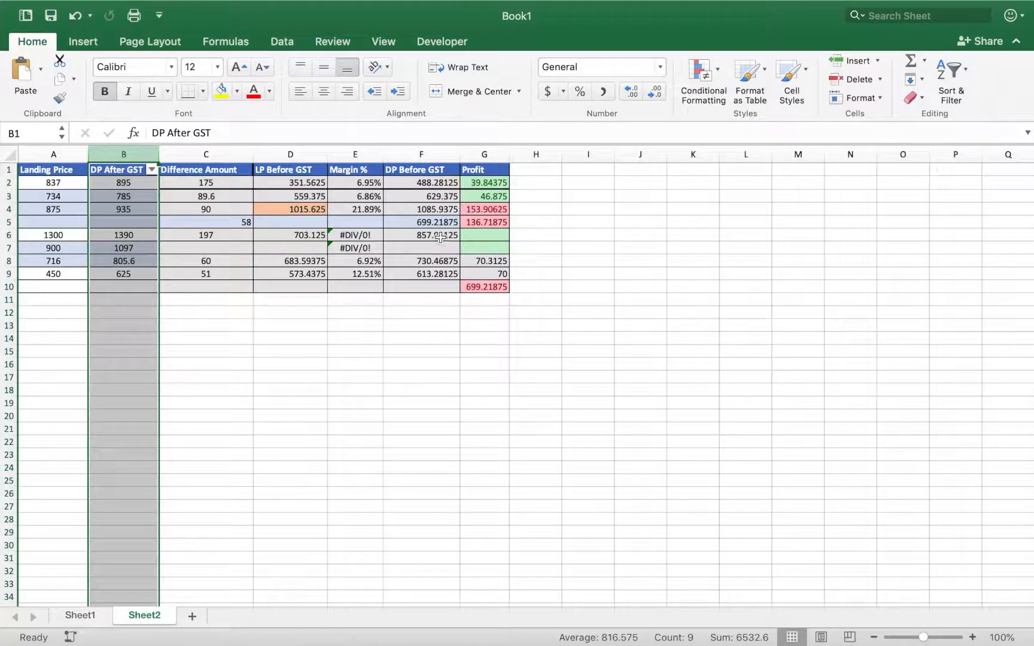
click(202, 250)
Filter the DP After GST column to show only values greater than 1000.
click(153, 170)
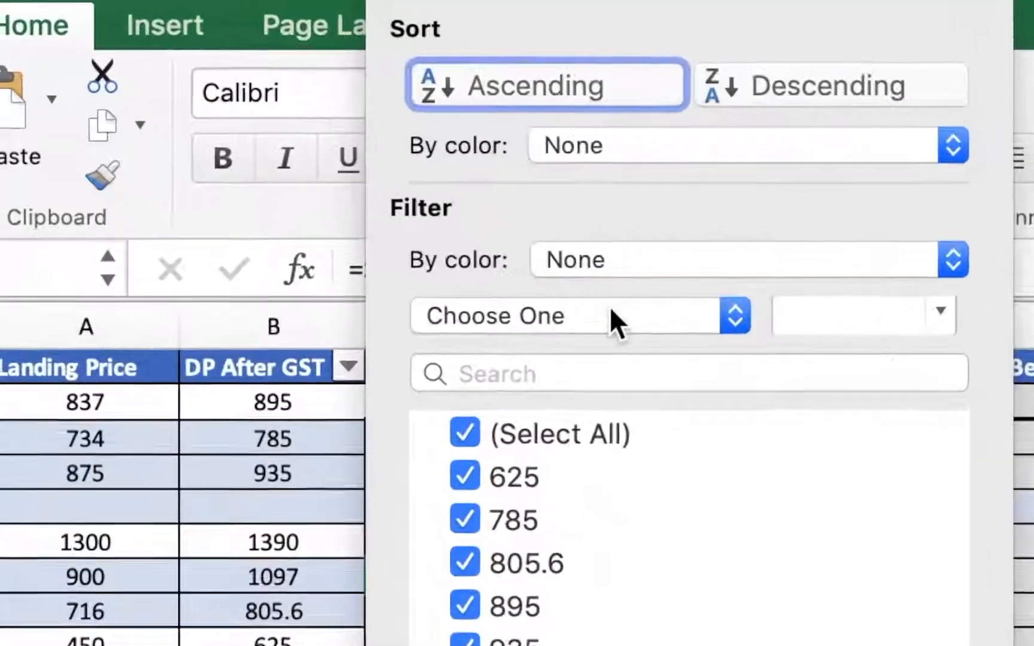
click(254, 148)
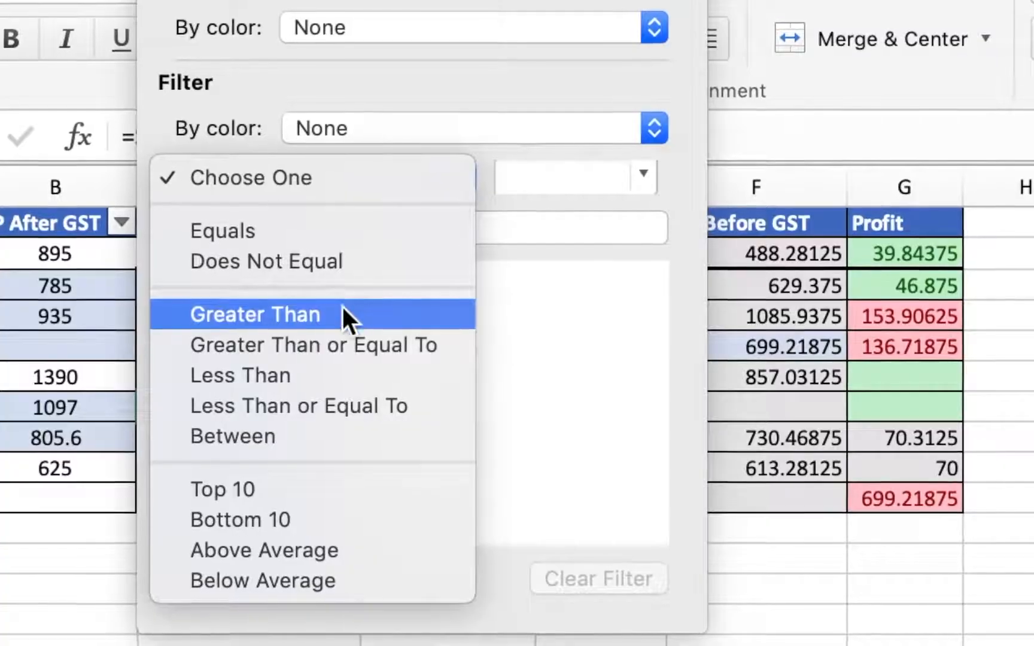
click(571, 458)
text(1000)
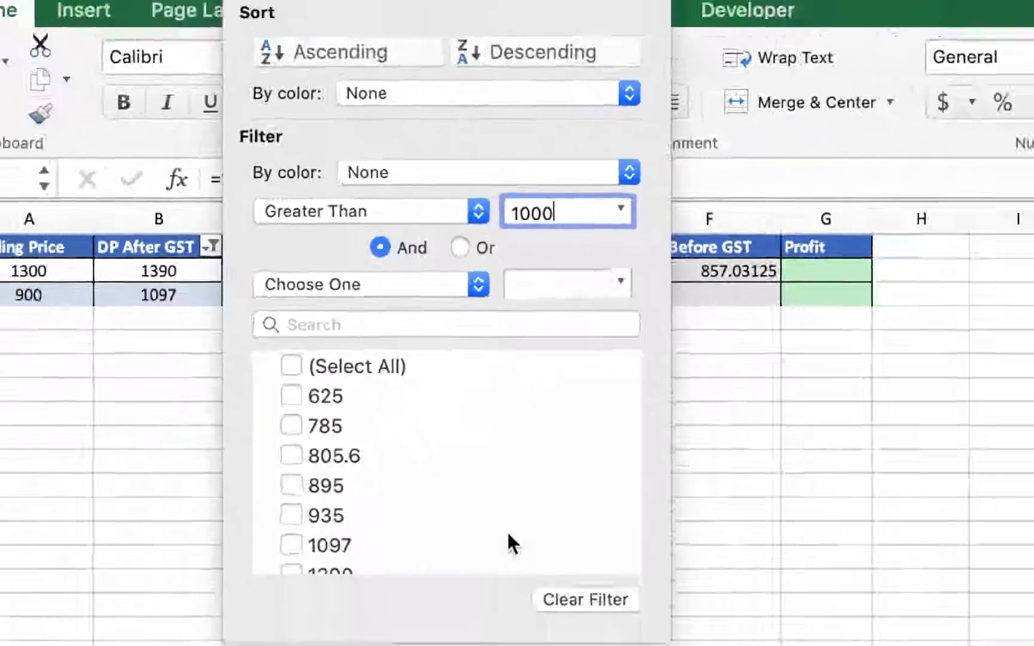